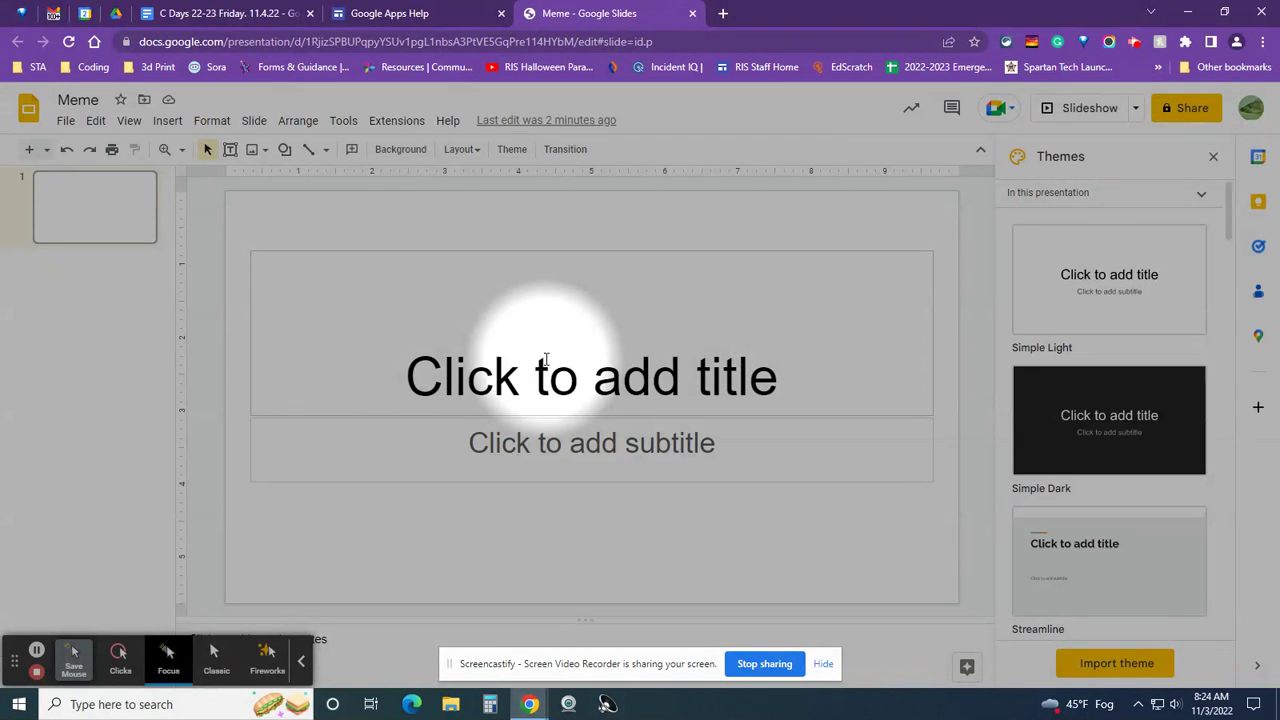
Step: Delete the title and subtitle placeholders from the slide and close the Themes pane
left_click(545, 251)
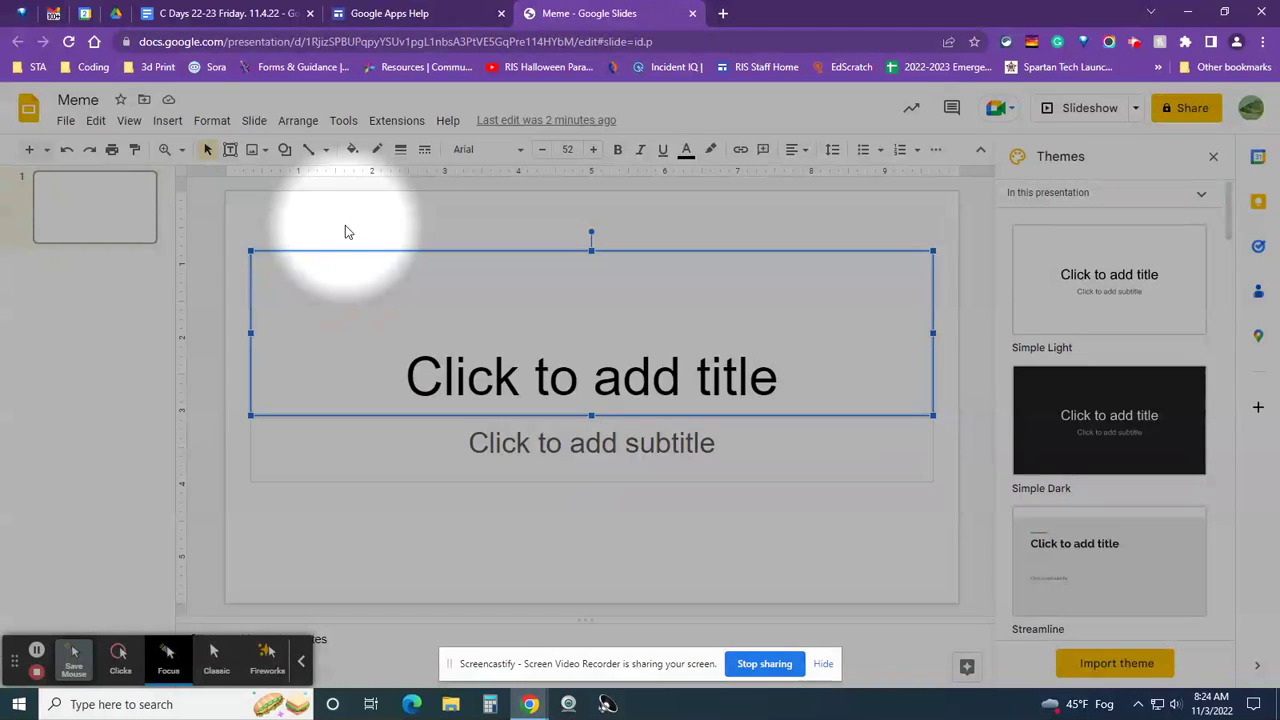
key("Delete")
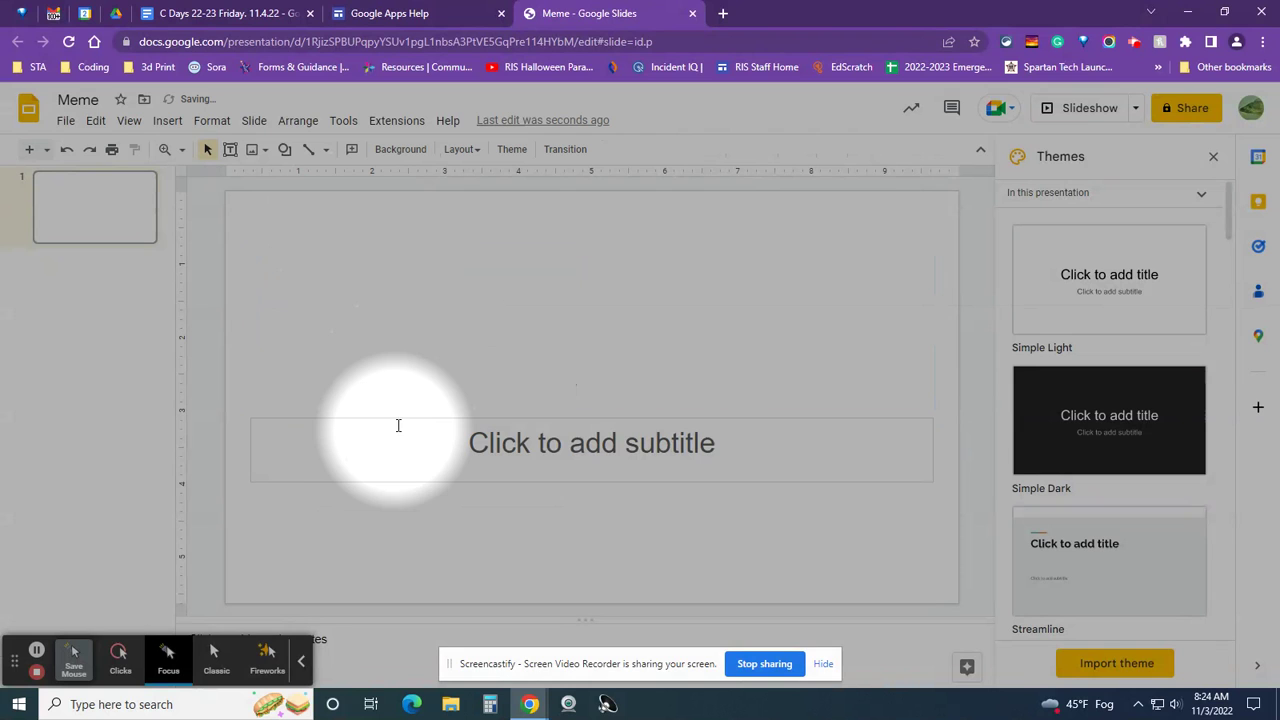
left_click(397, 418)
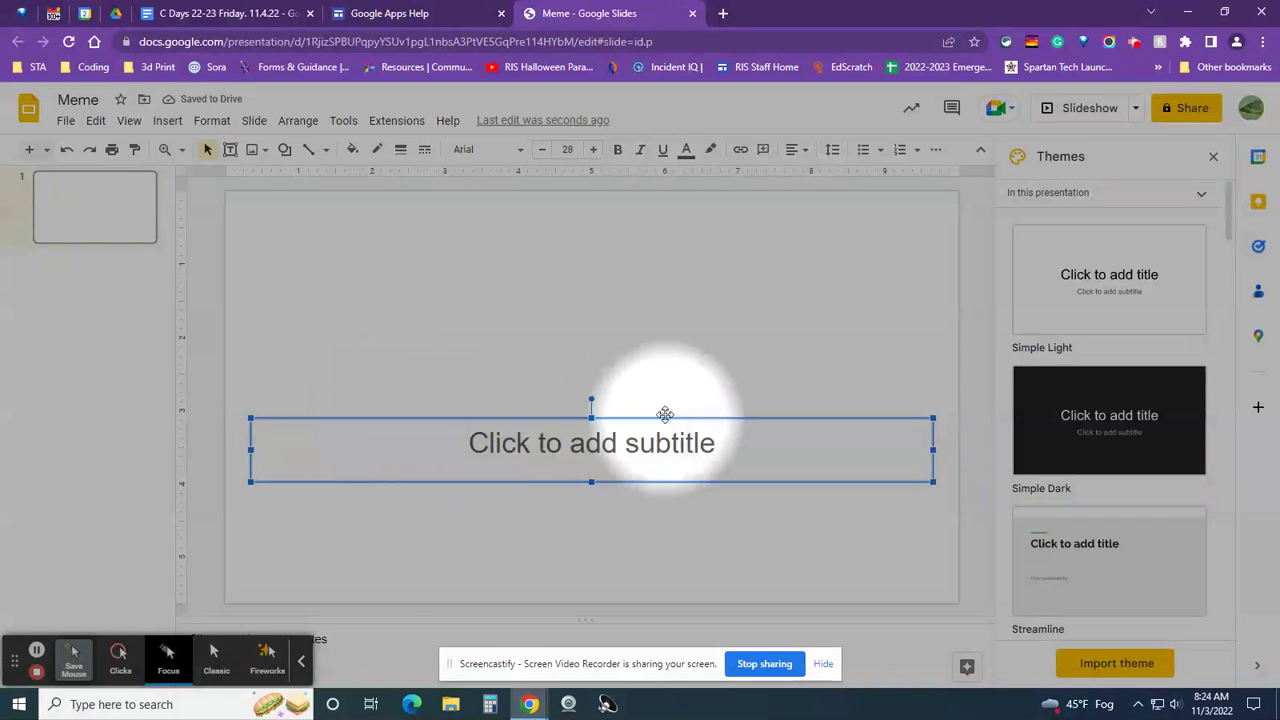
left_click(517, 441)
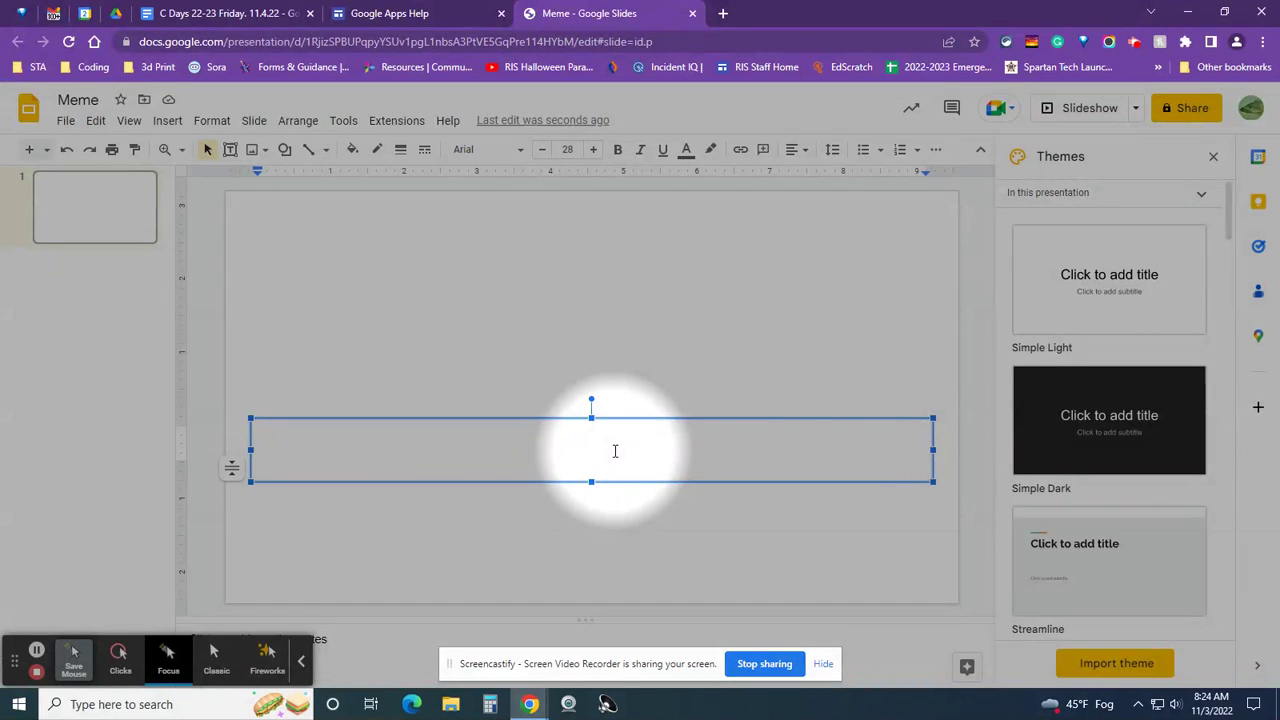
type("legepogkekog")
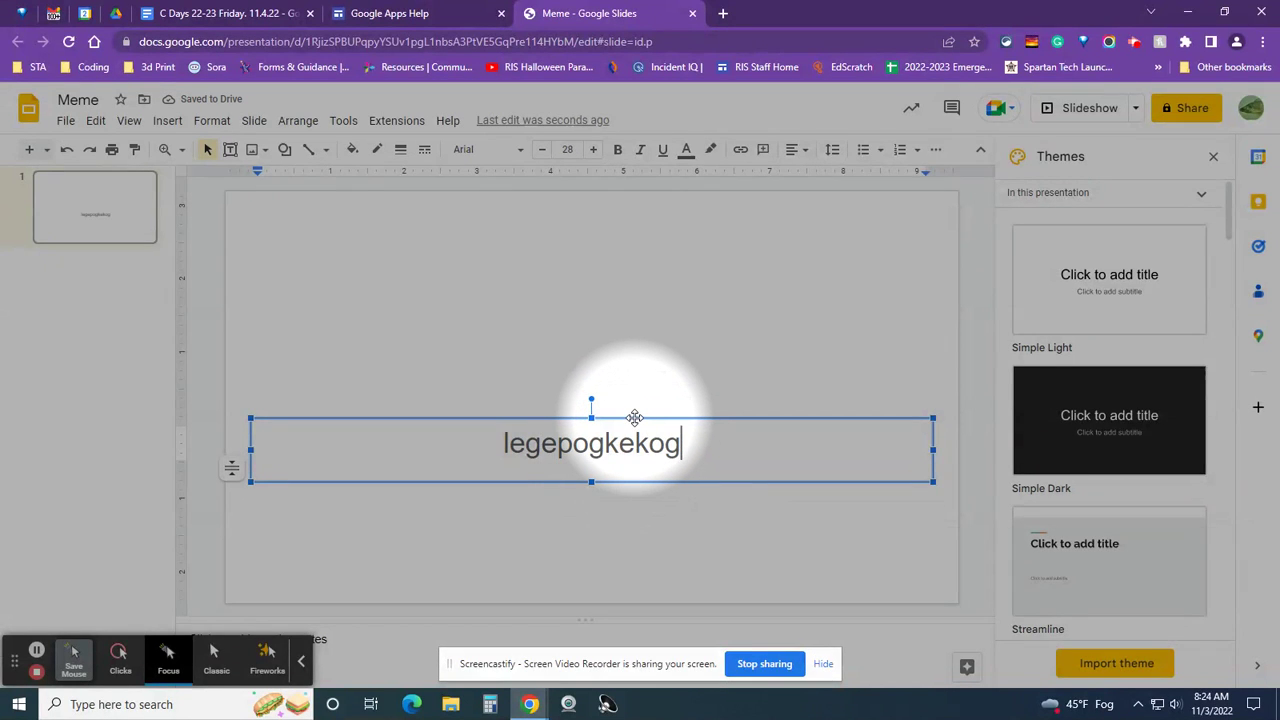
left_click(635, 424)
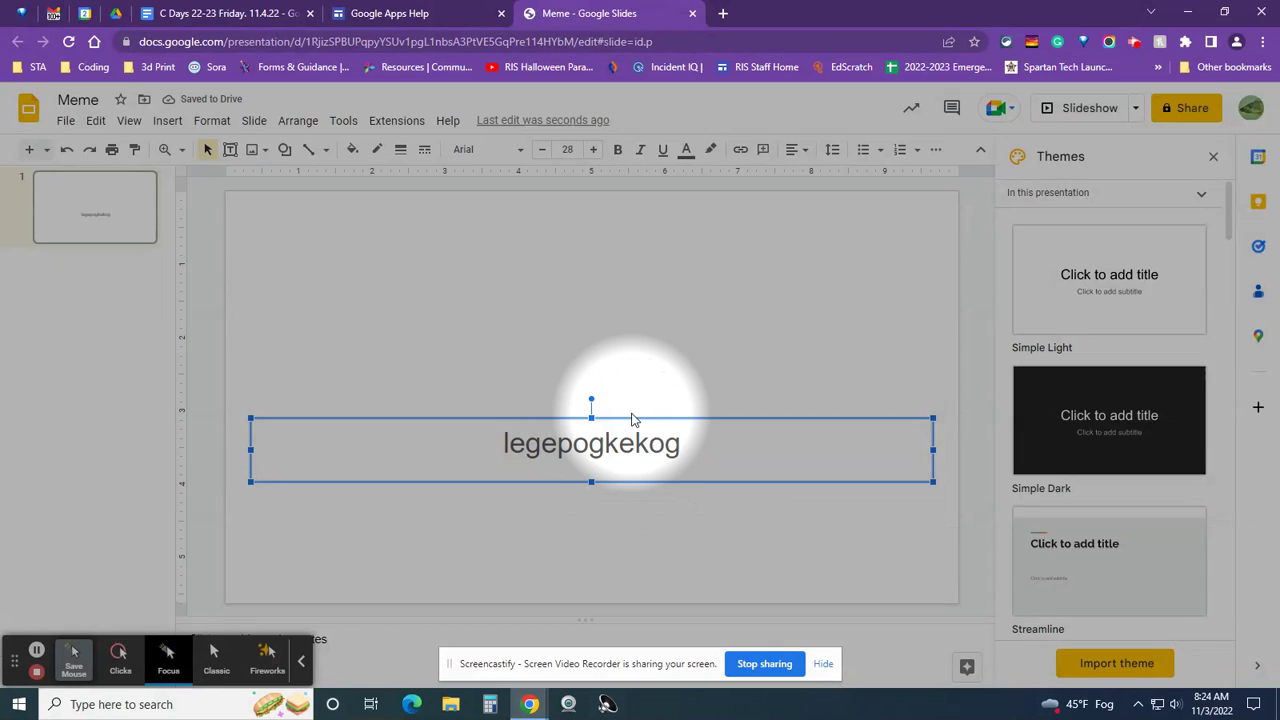
key("Delete")
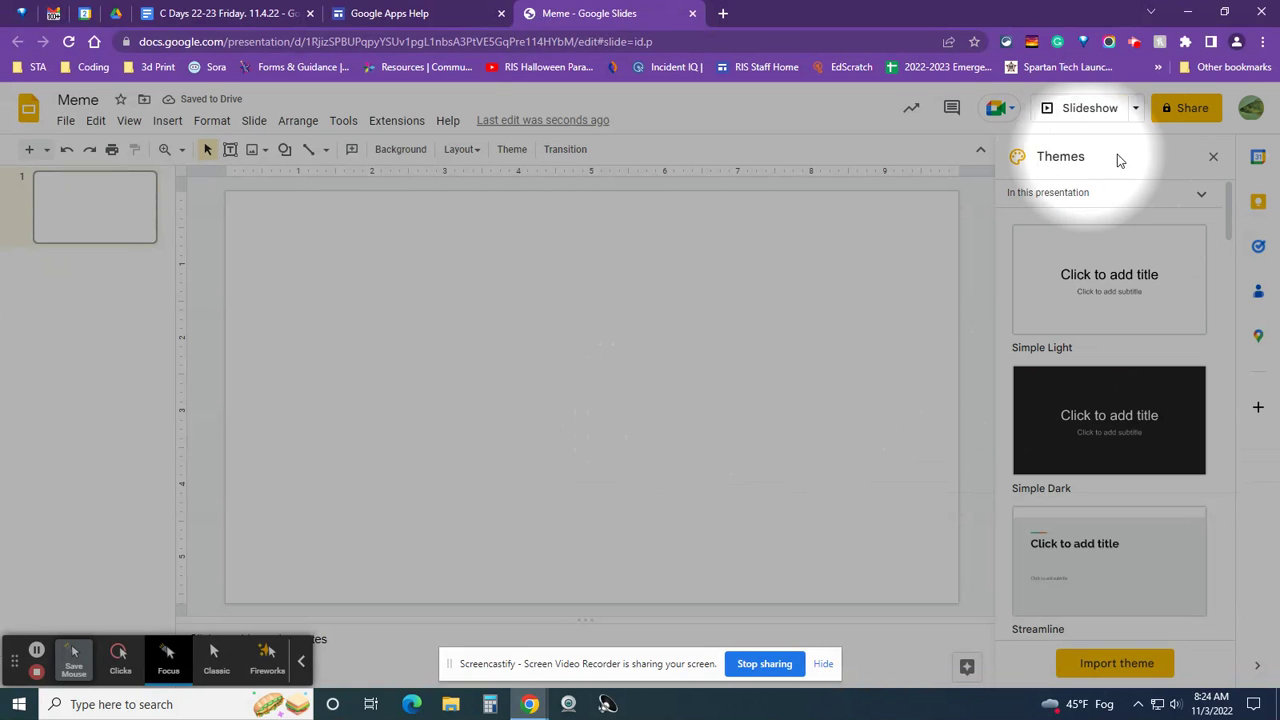
left_click(1212, 160)
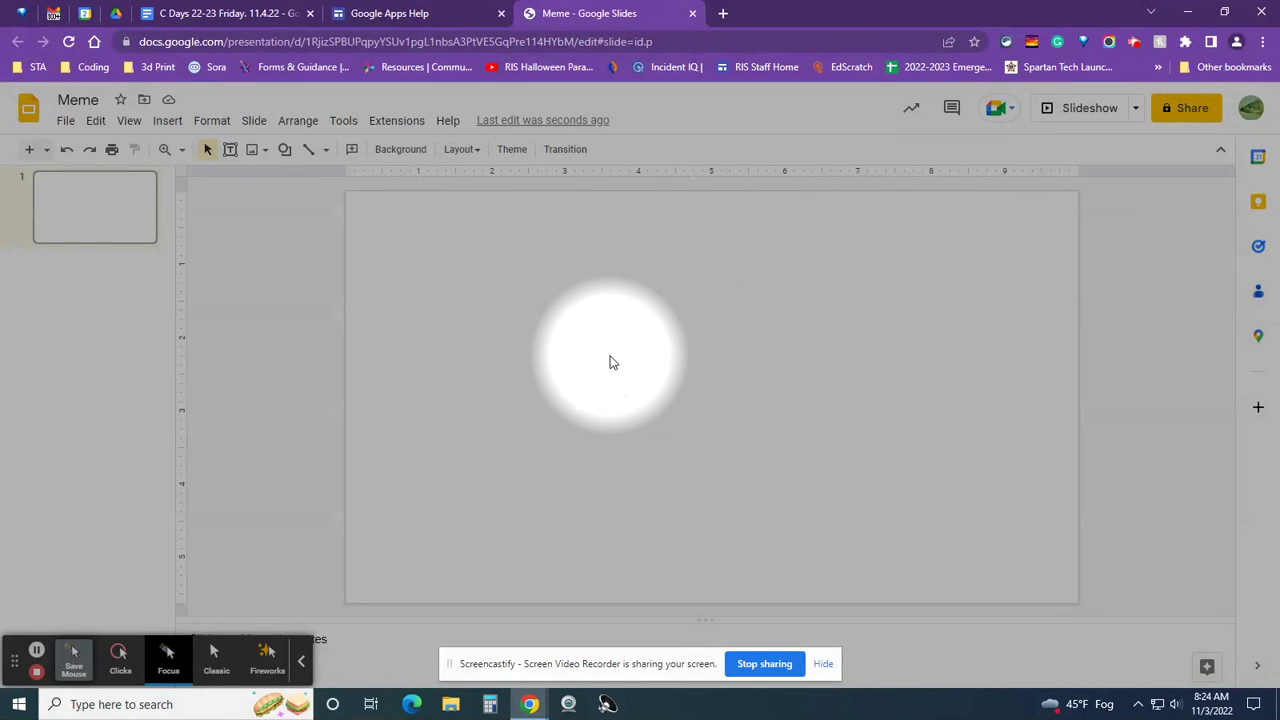
Step: Open the web image search for inserting a picture and search for "dog"
key("ctrl+plus")
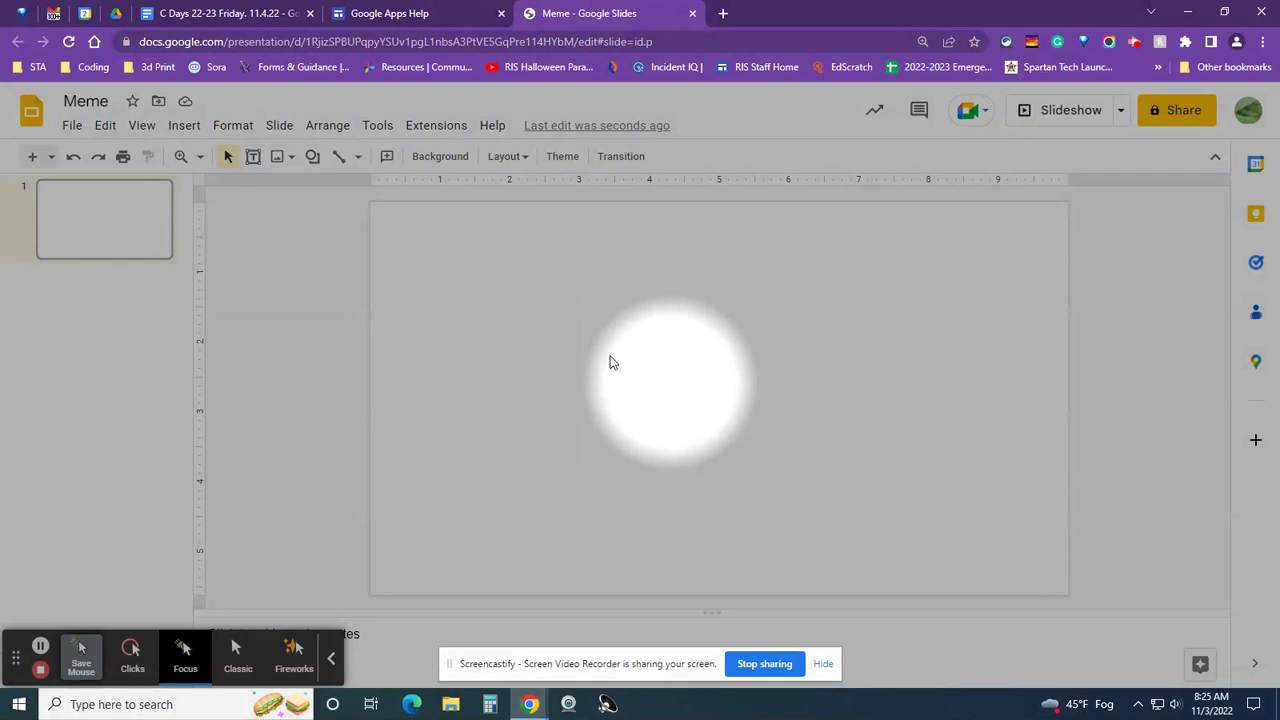
left_click(186, 127)
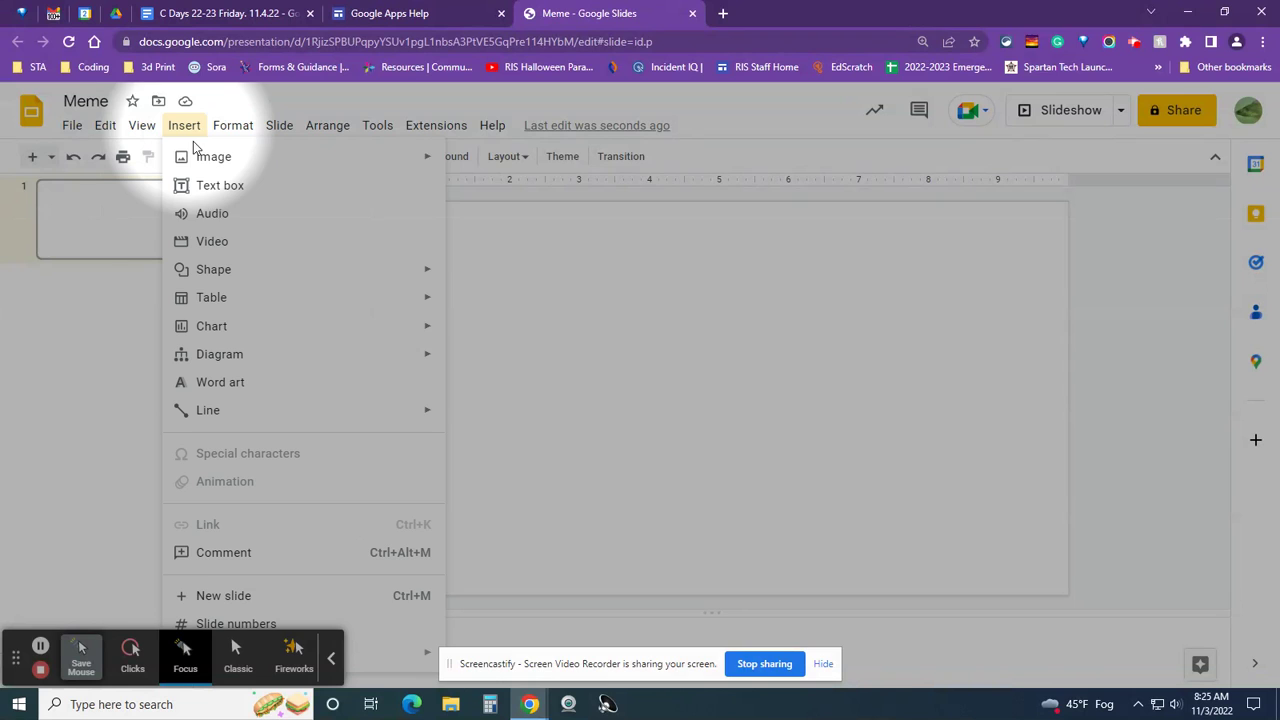
mouse_move(215, 158)
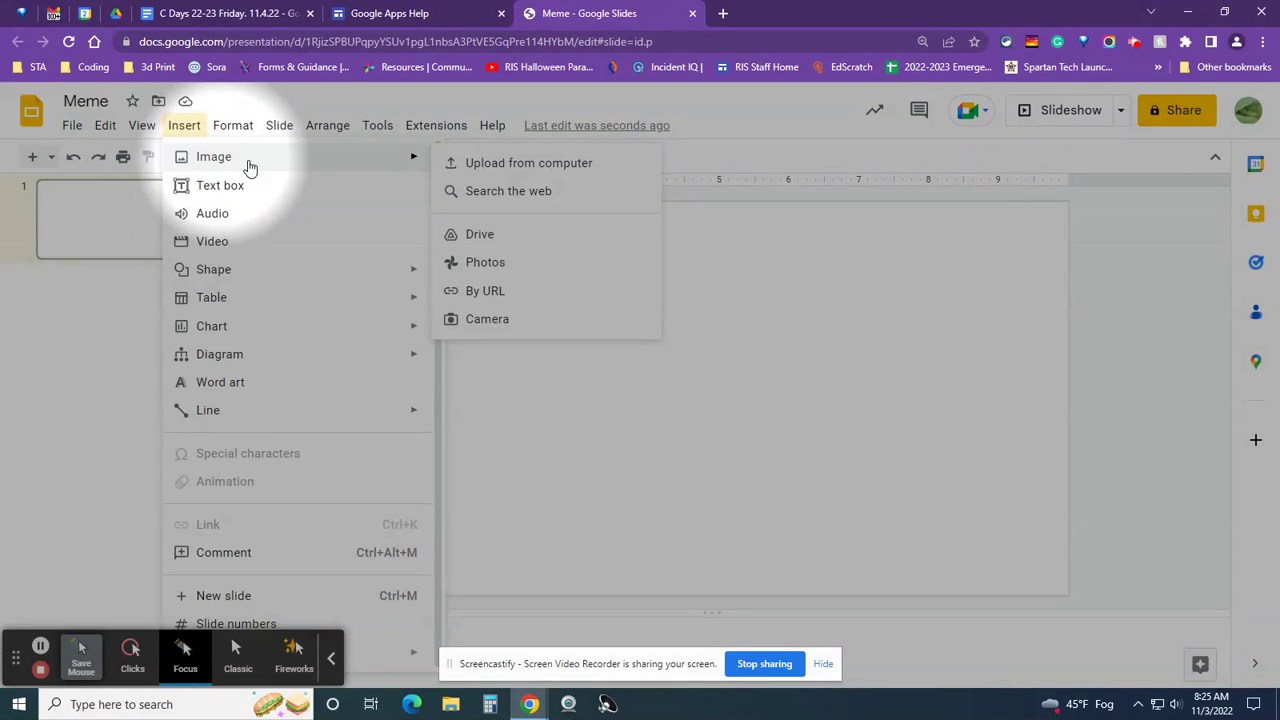
left_click(484, 192)
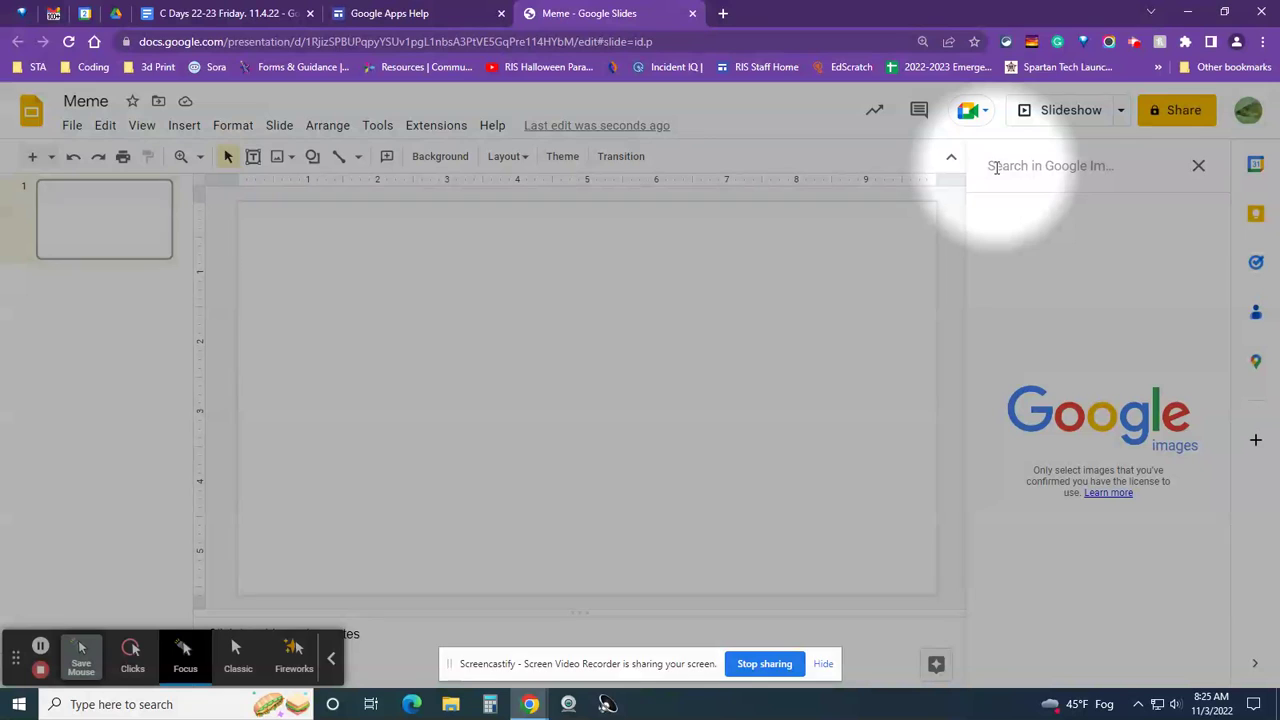
left_click(996, 167)
type("dog")
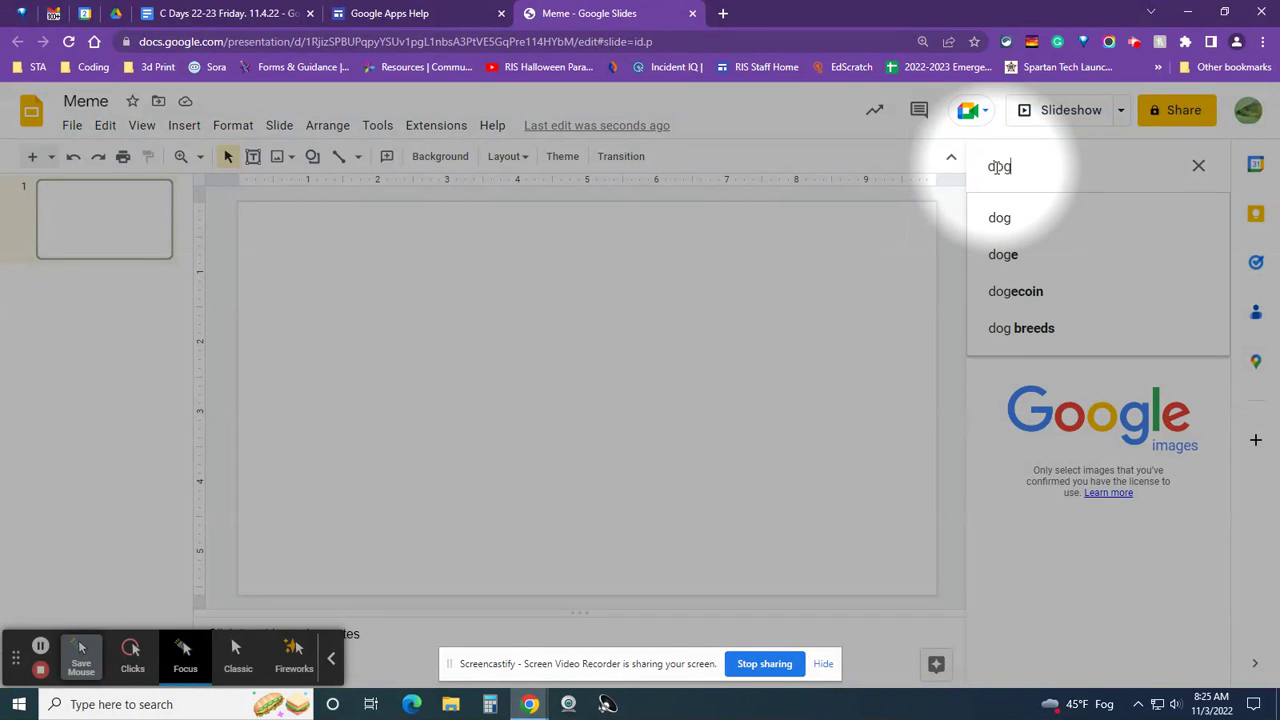
key("Return")
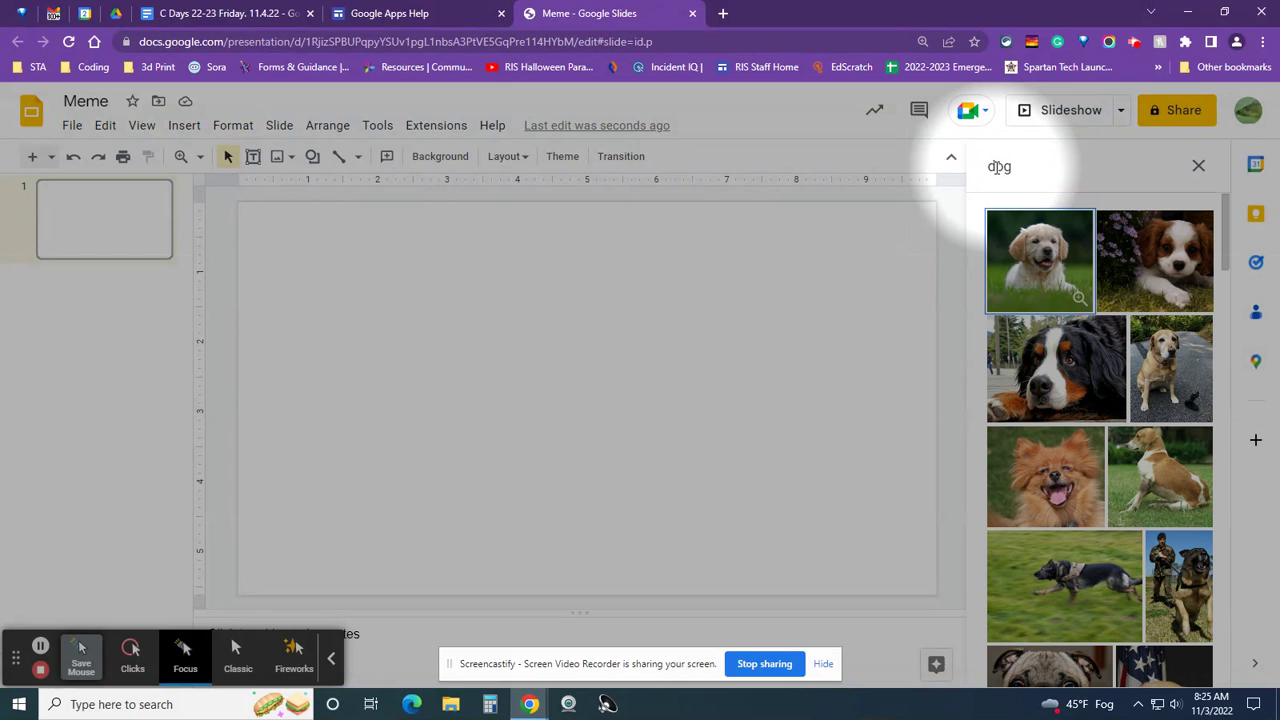
Step: Find the close-up pug photo among the dog images and place it on the blank slide
scroll(1114, 340, "down", 10)
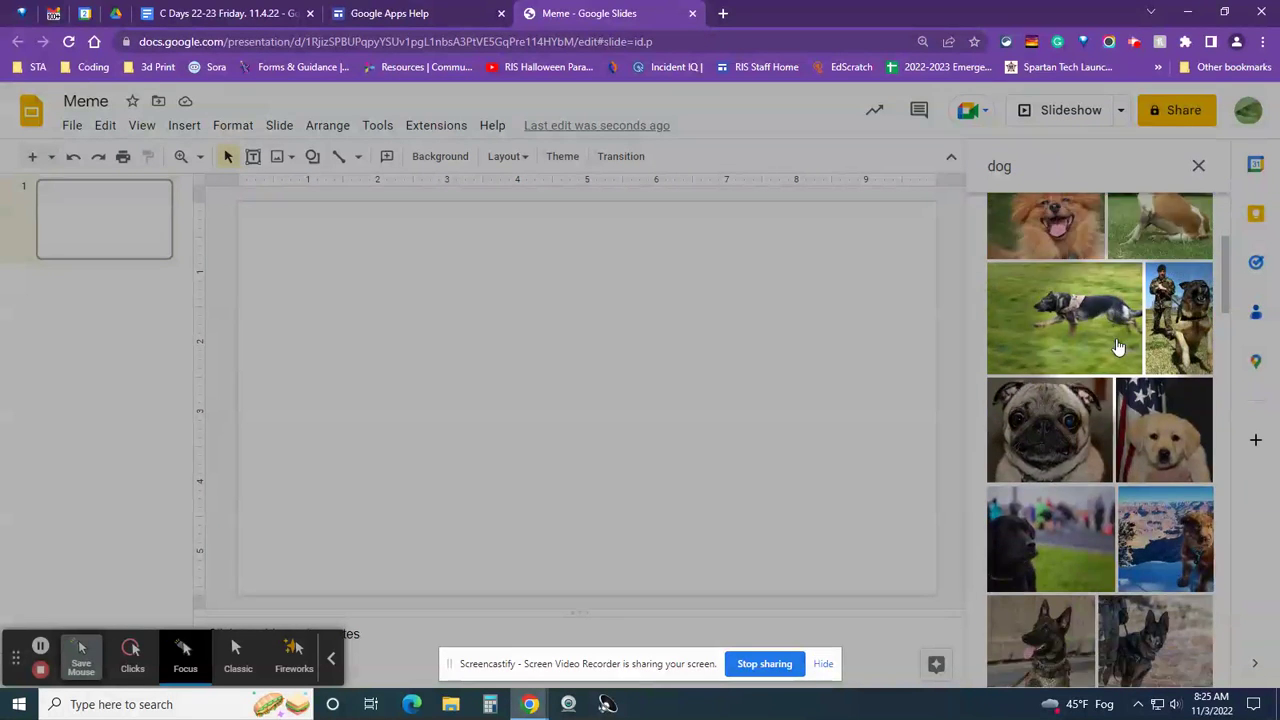
scroll(1118, 346, "down", 5)
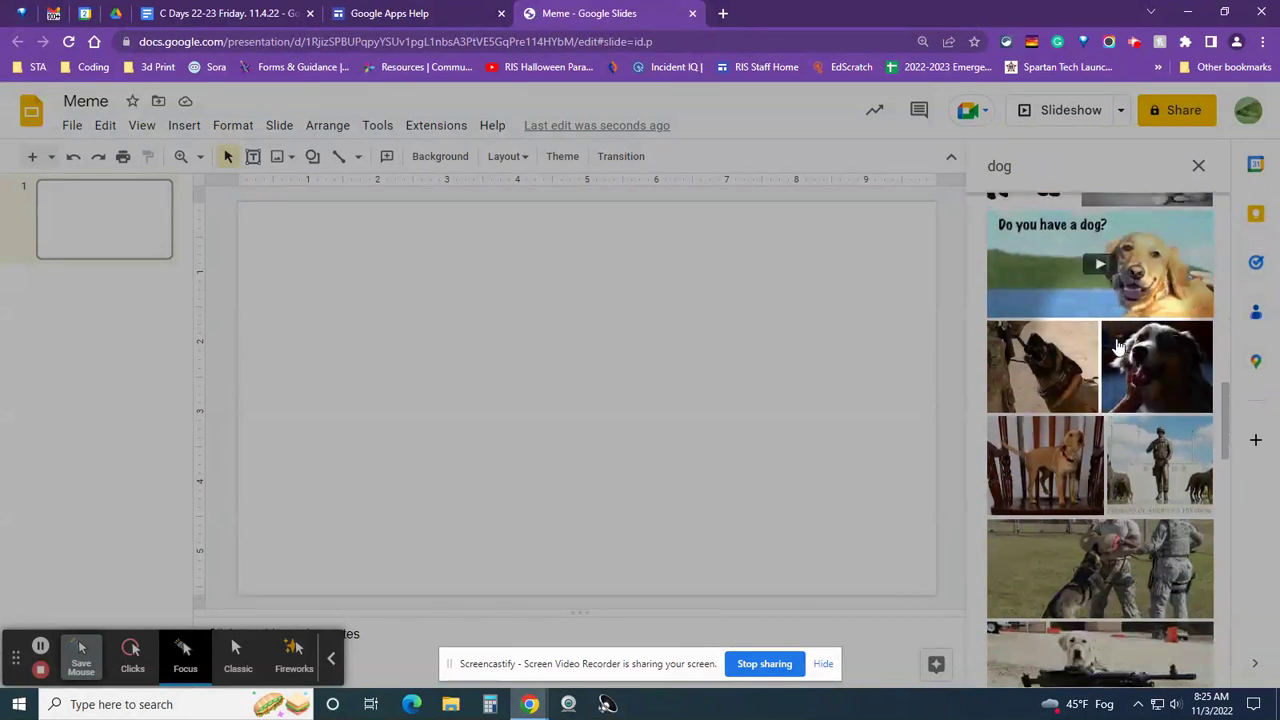
scroll(1118, 346, "up", 15)
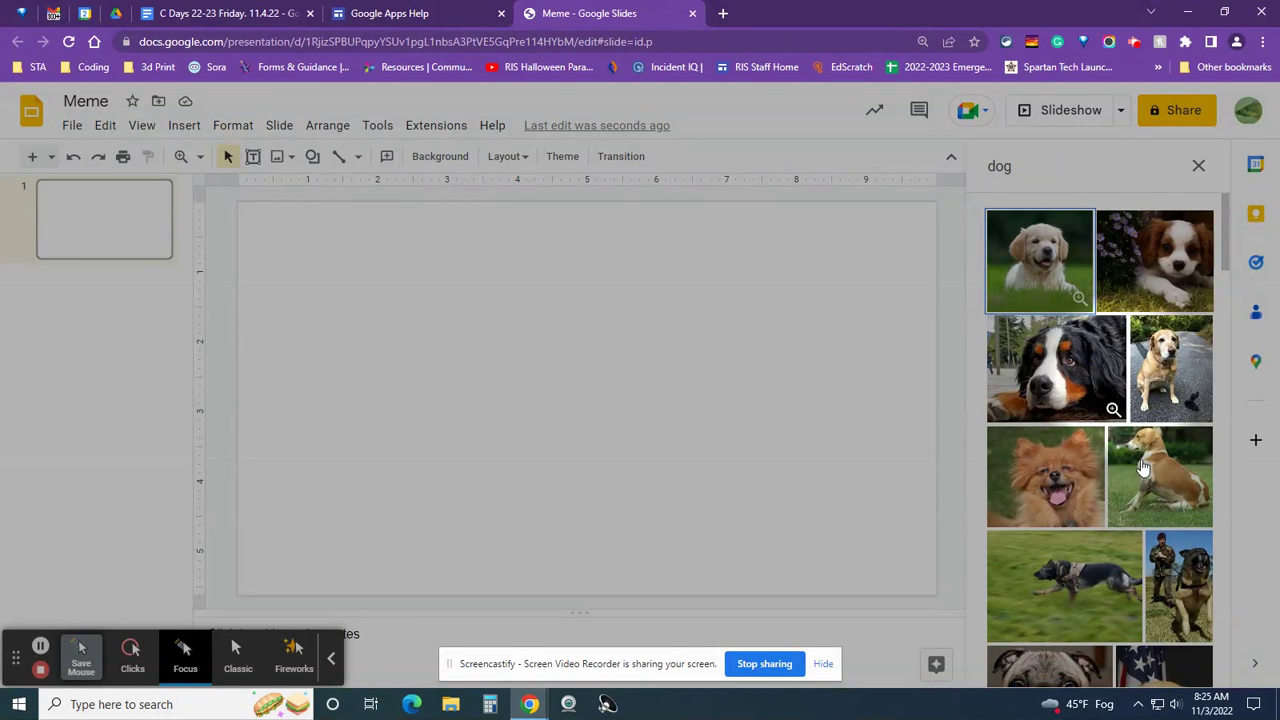
scroll(1140, 458, "down", 2)
scroll(1140, 458, "down", 1)
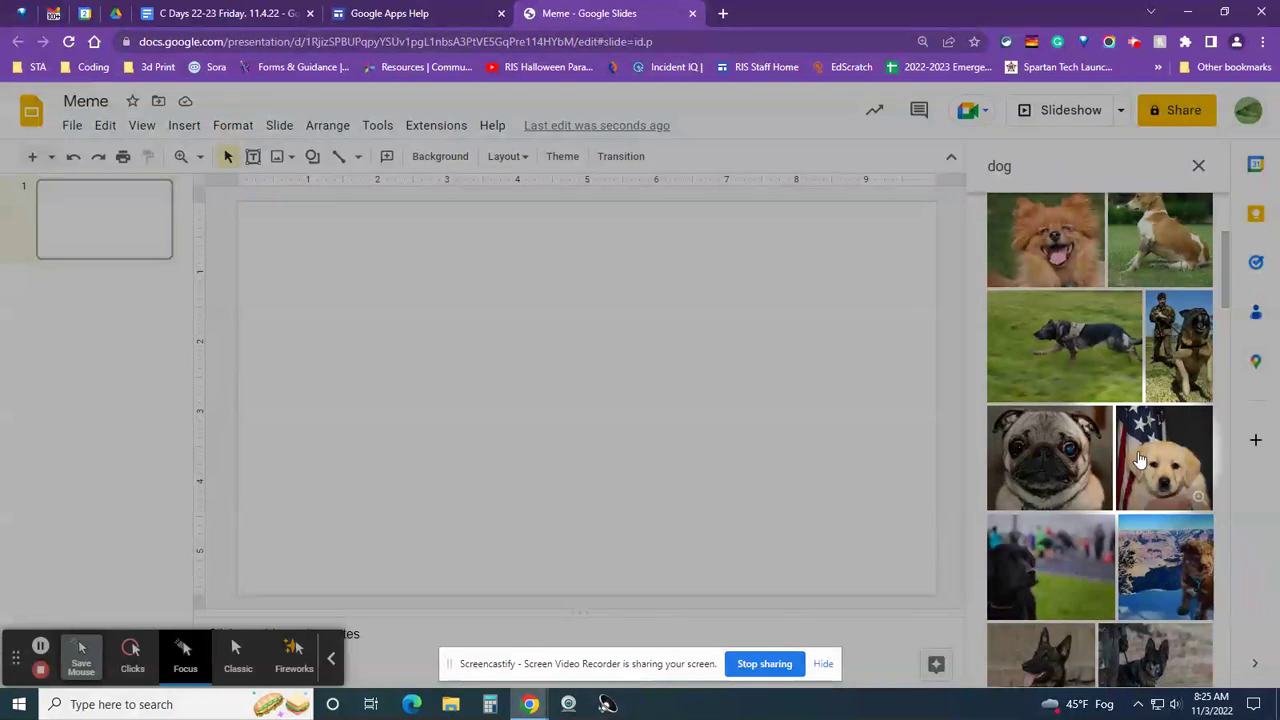
left_click(1061, 449)
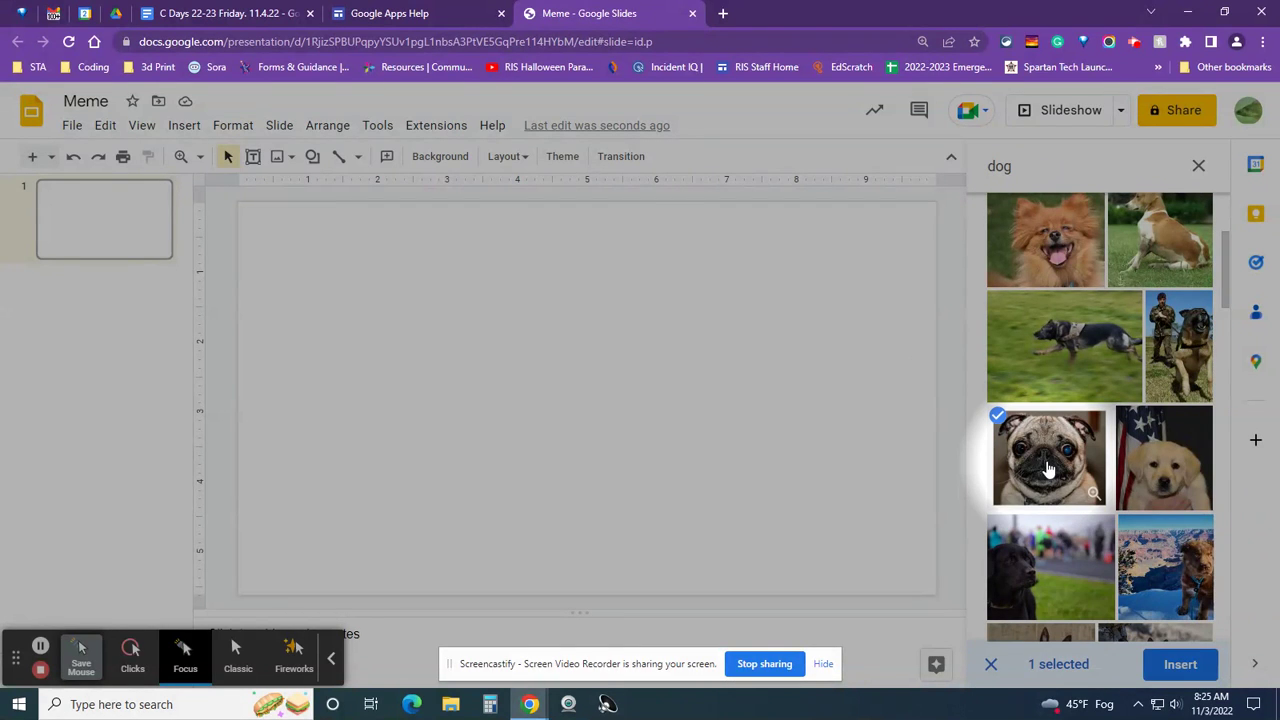
left_click_drag(1048, 468, 547, 330)
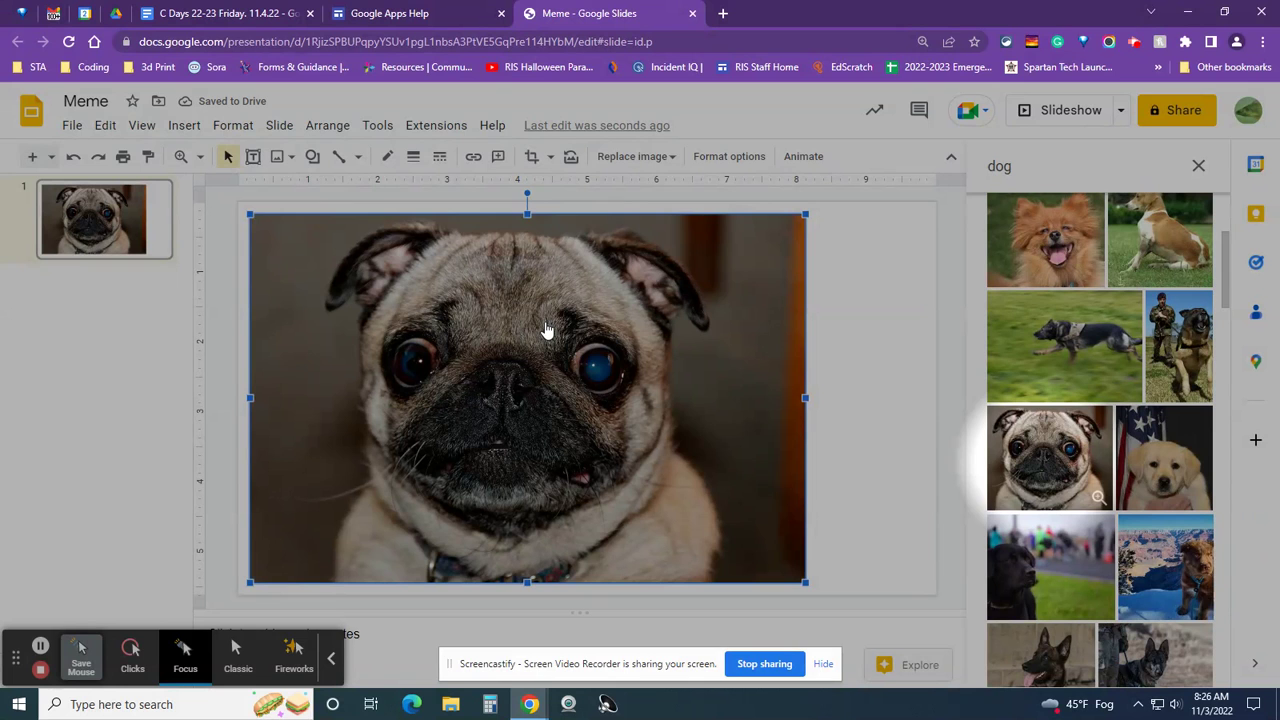
Step: Move the pug picture rightward toward the middle of the slide and shrink it slightly in proportion from its upper-left corner
left_click_drag(515, 368, 571, 365)
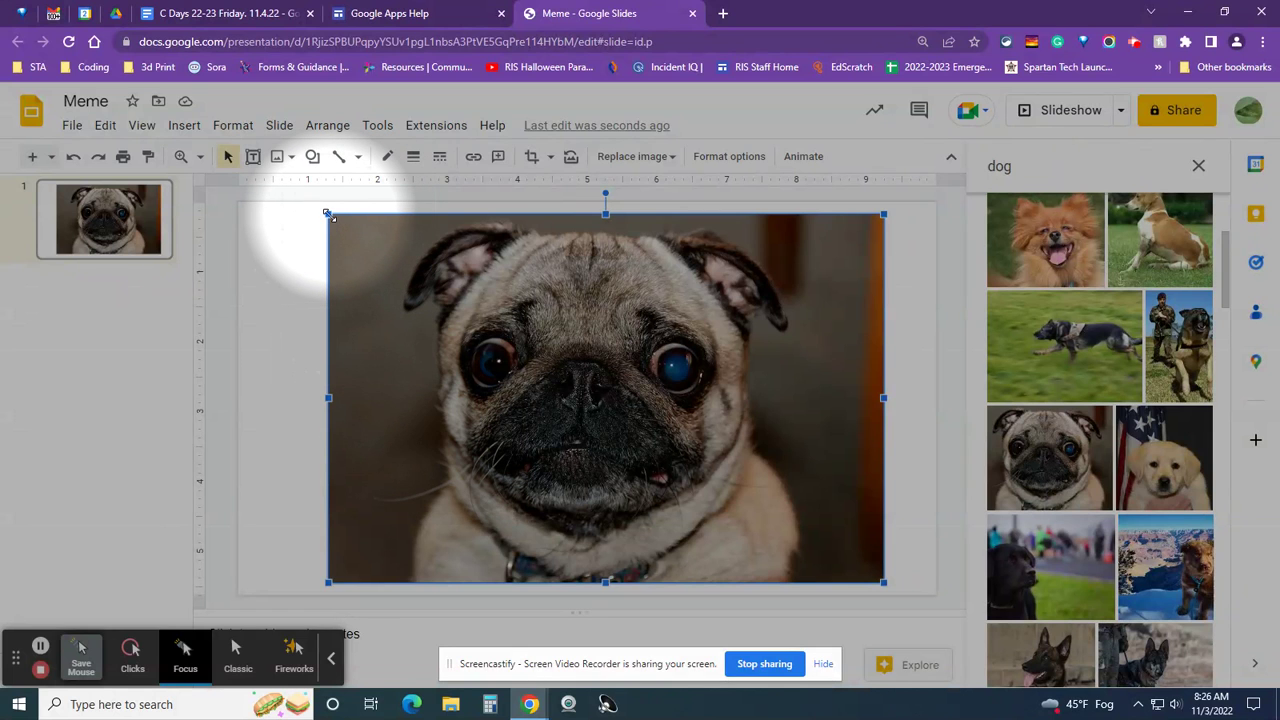
left_click_drag(328, 213, 334, 274)
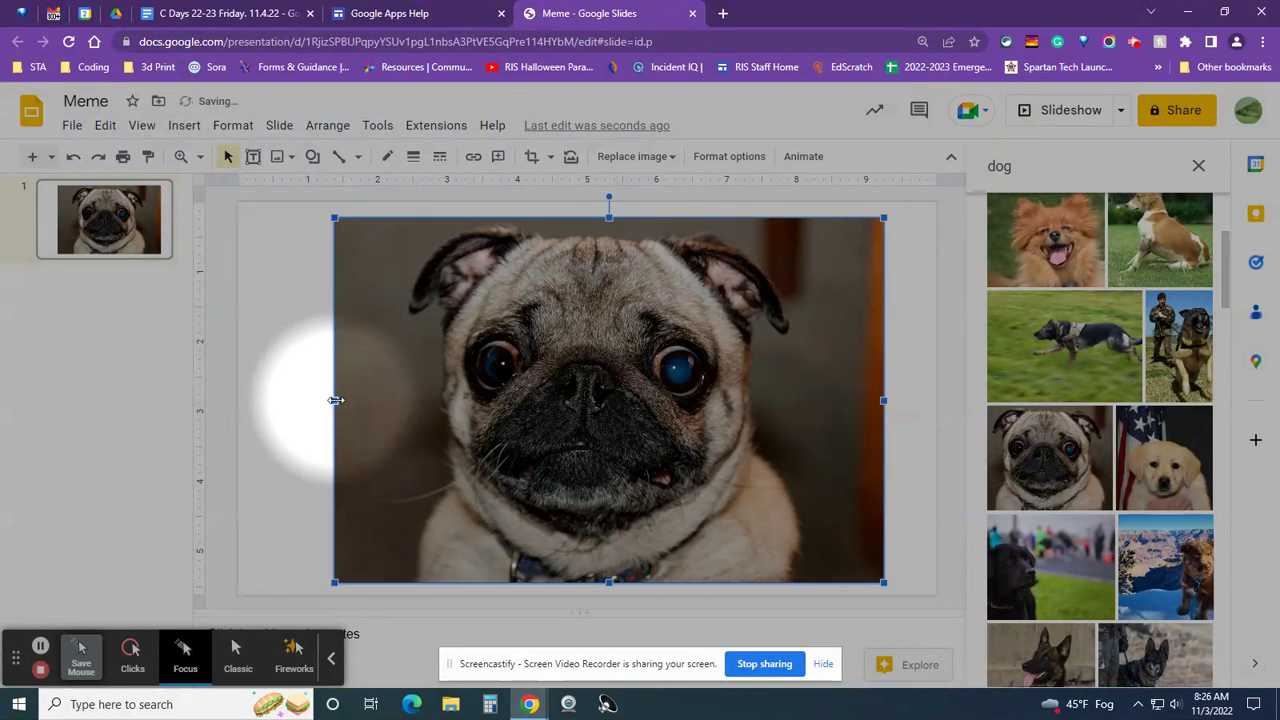
left_click_drag(335, 400, 676, 401)
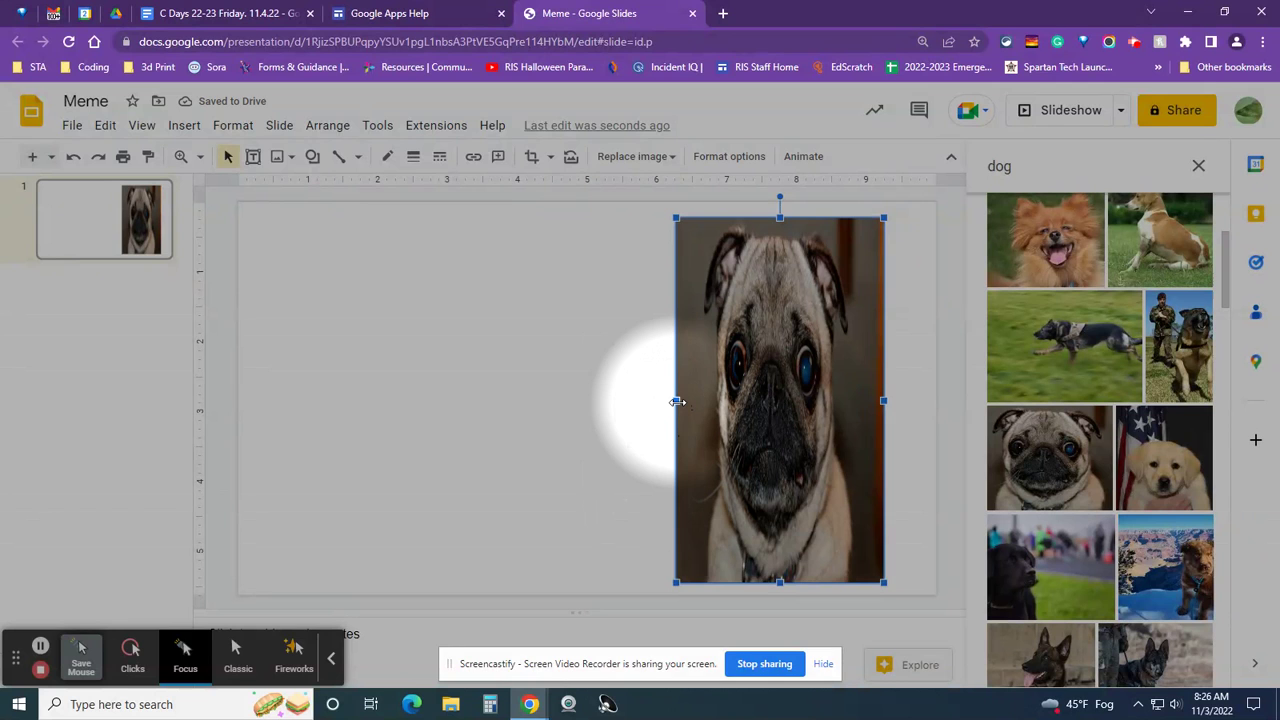
key("ctrl+z")
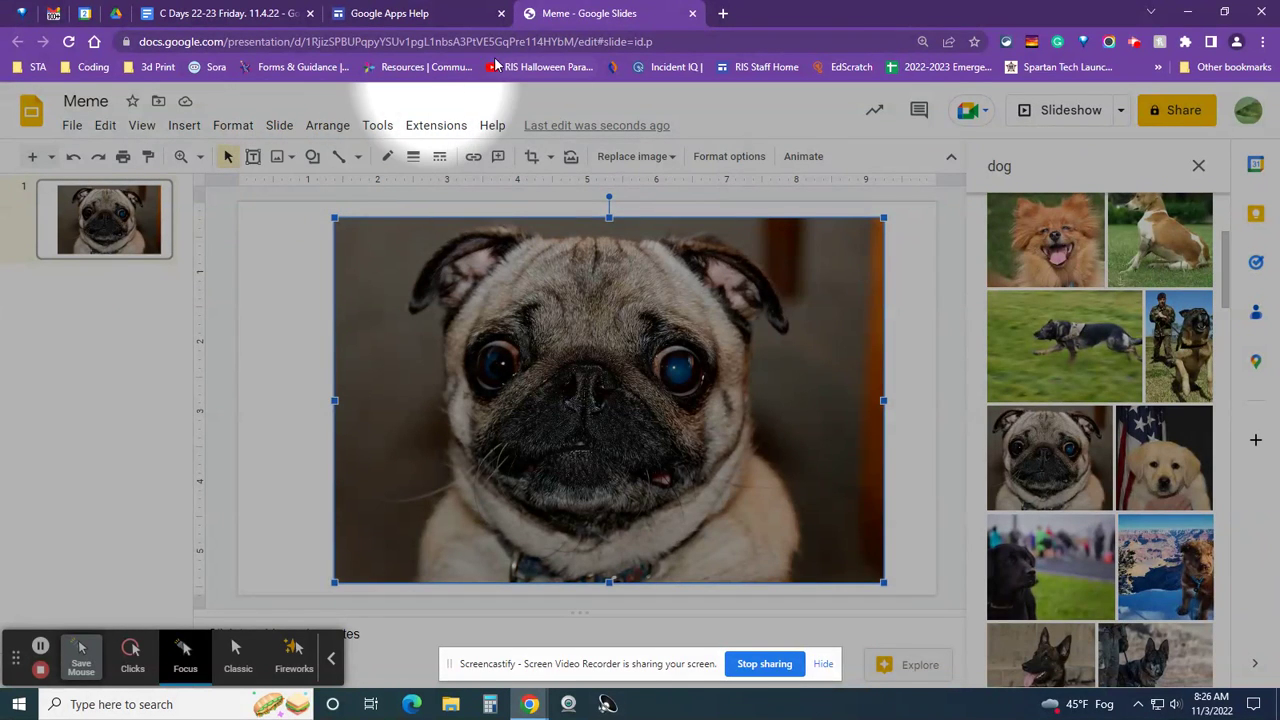
Step: Draw a single-line text box about 4 inches wide across the pug's forehead near the top of the picture
left_click(184, 126)
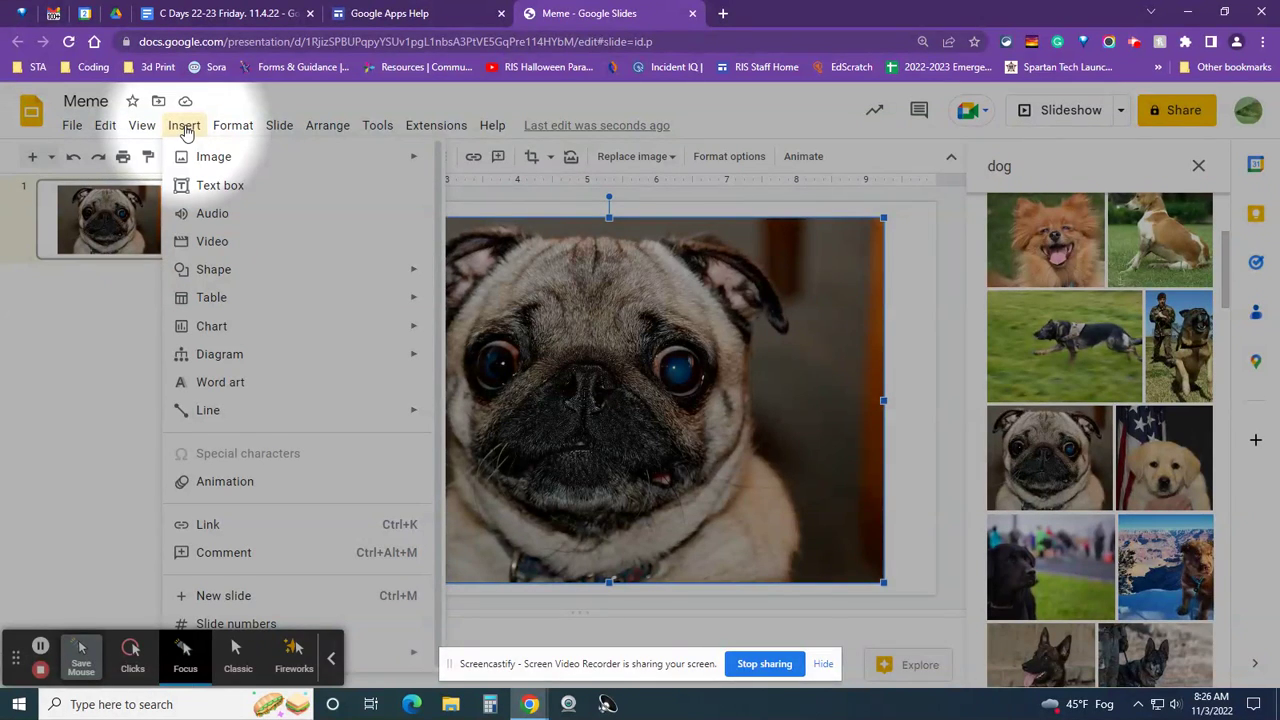
left_click(216, 188)
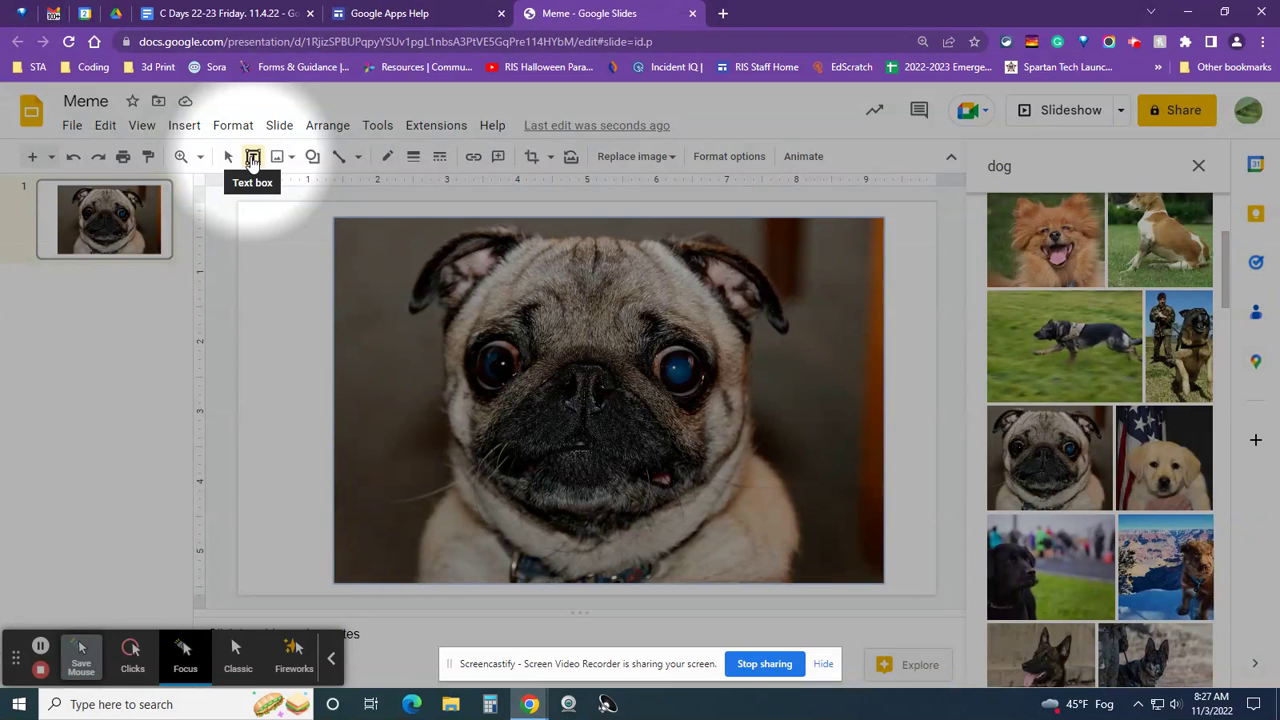
left_click(253, 158)
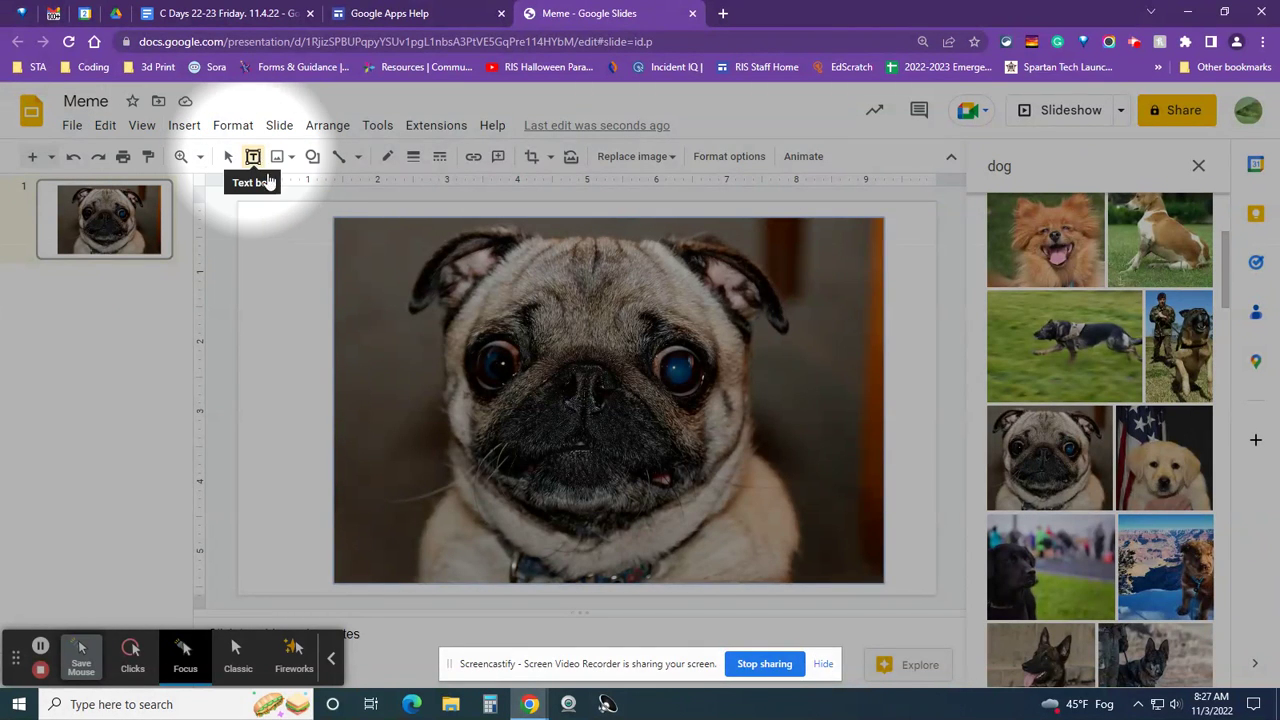
left_click_drag(388, 252, 680, 282)
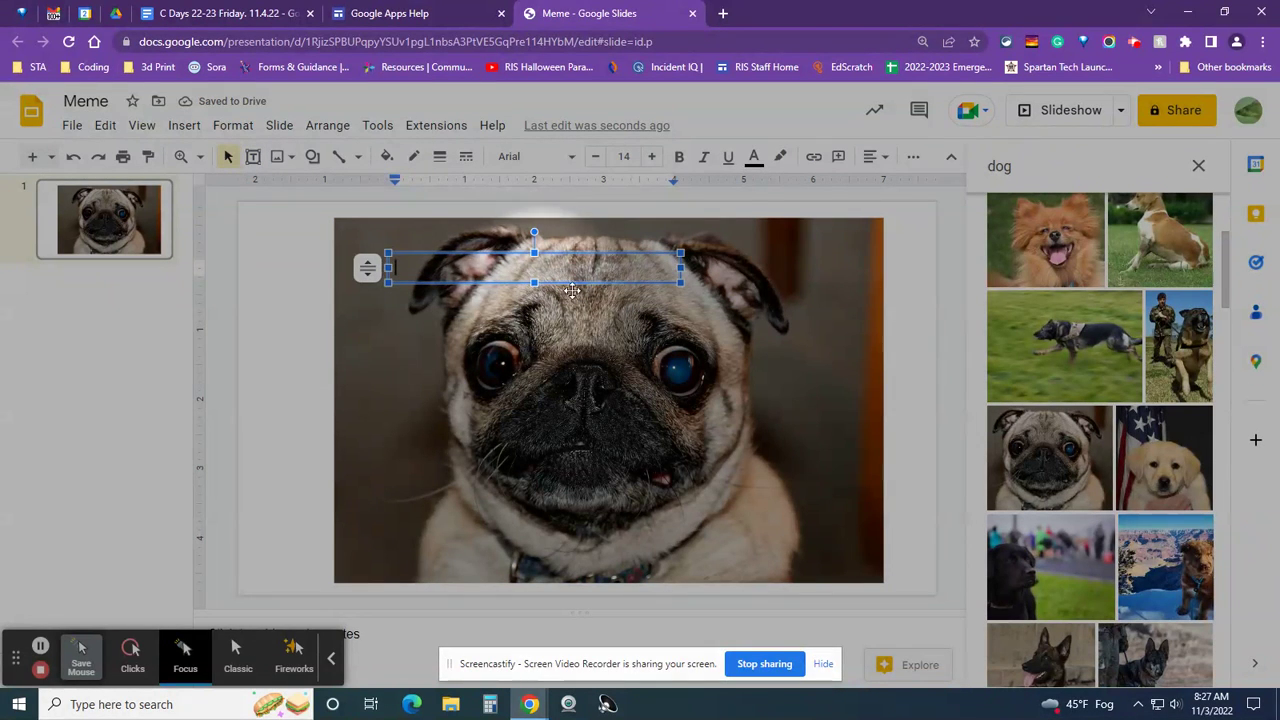
mouse_move(687, 267)
left_mouse_down()
mouse_move(849, 266)
mouse_move(685, 267)
left_mouse_up()
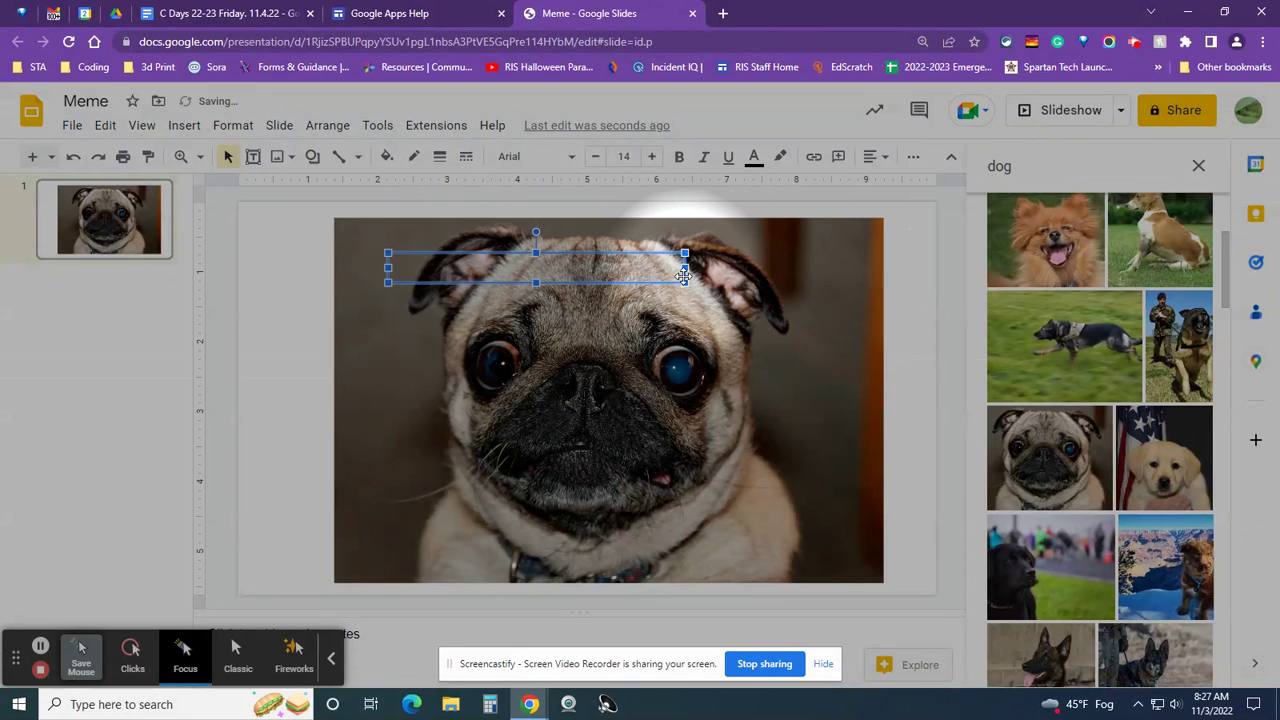
Step: Enter the caption "Did you say brownies?" in the text box over the pug
left_click(443, 276)
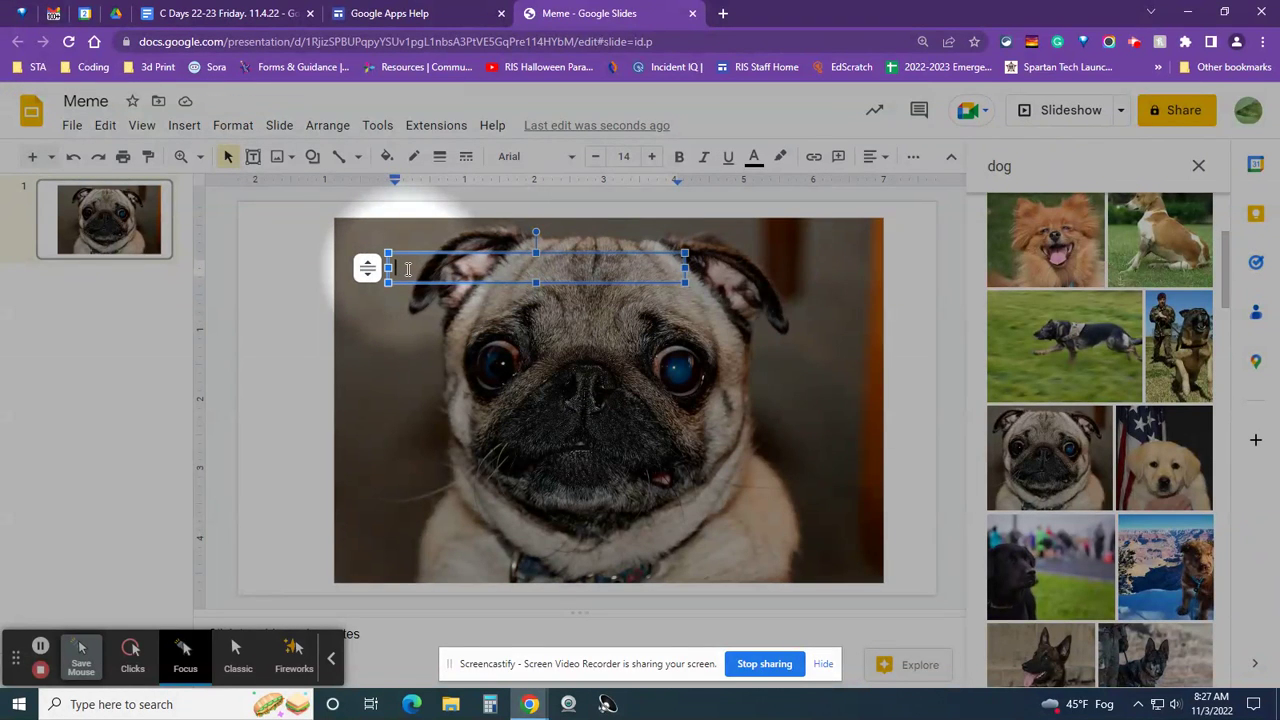
type("D")
type("id you eat that")
type("say ")
type("brow")
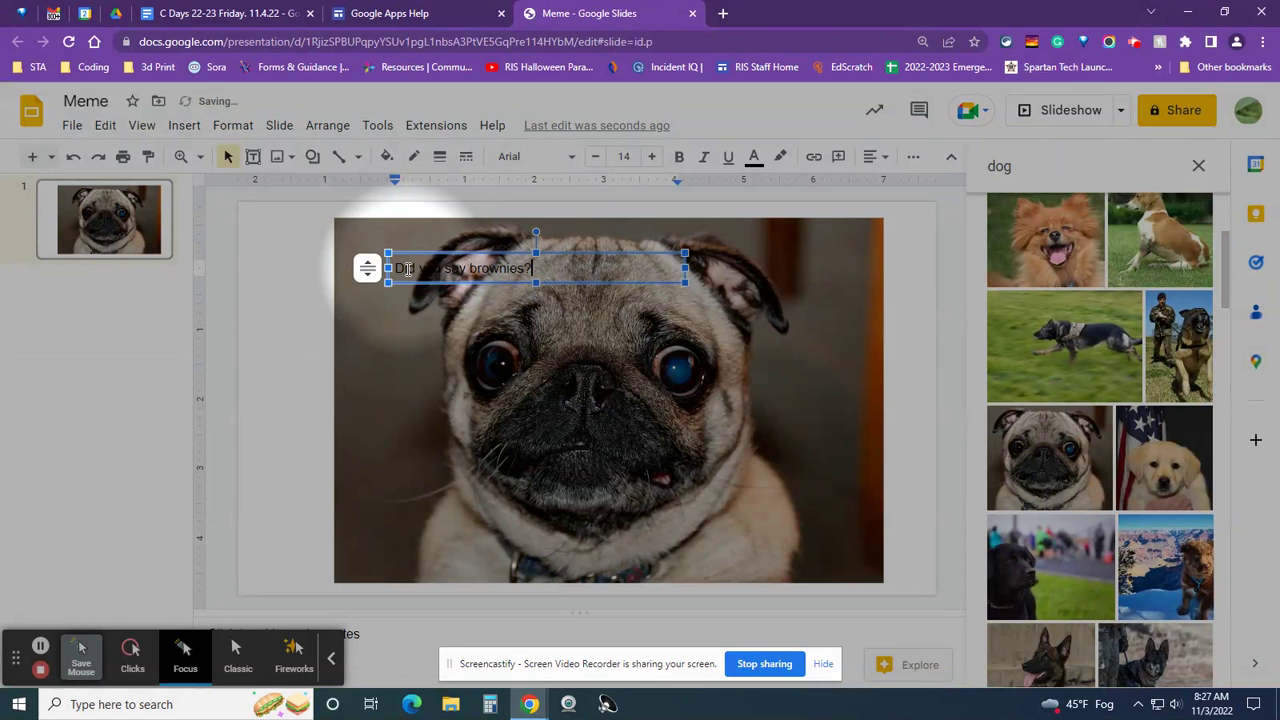
type("nies?")
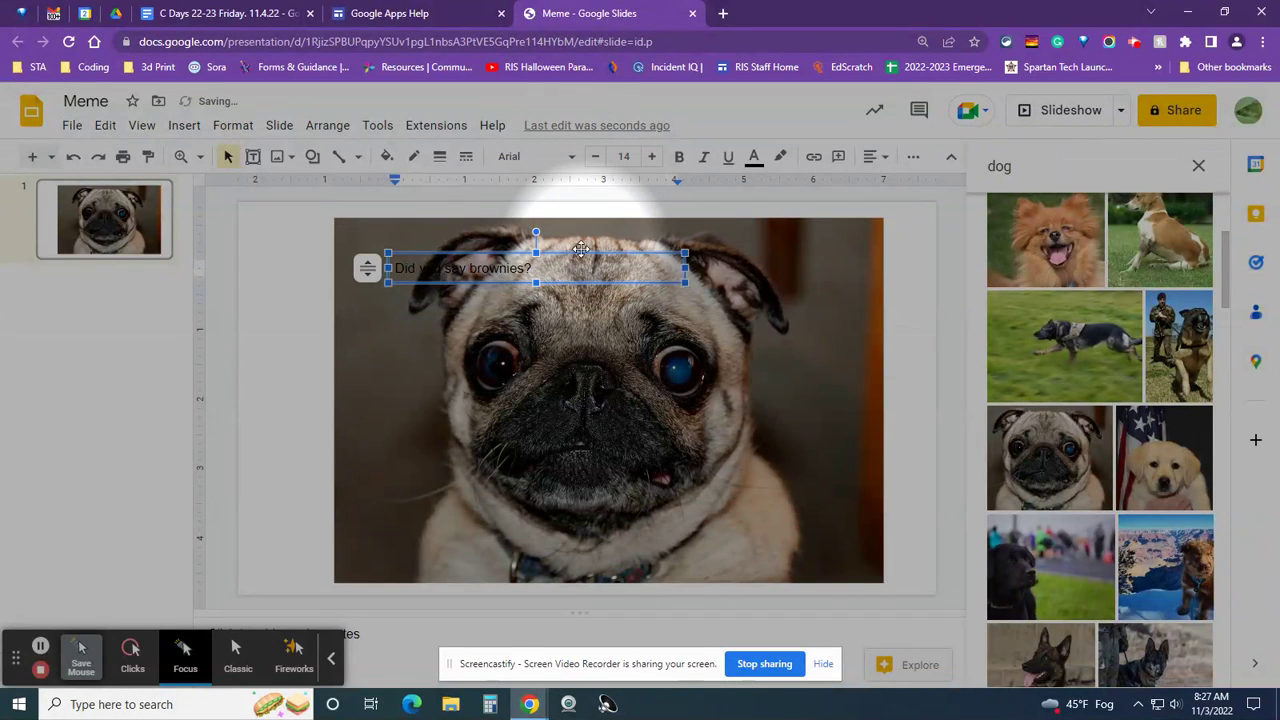
Step: Shift the caption box rightward over the pug's forehead and set the text "Did you say brownies?" to font size 60
left_click_drag(581, 249, 730, 248)
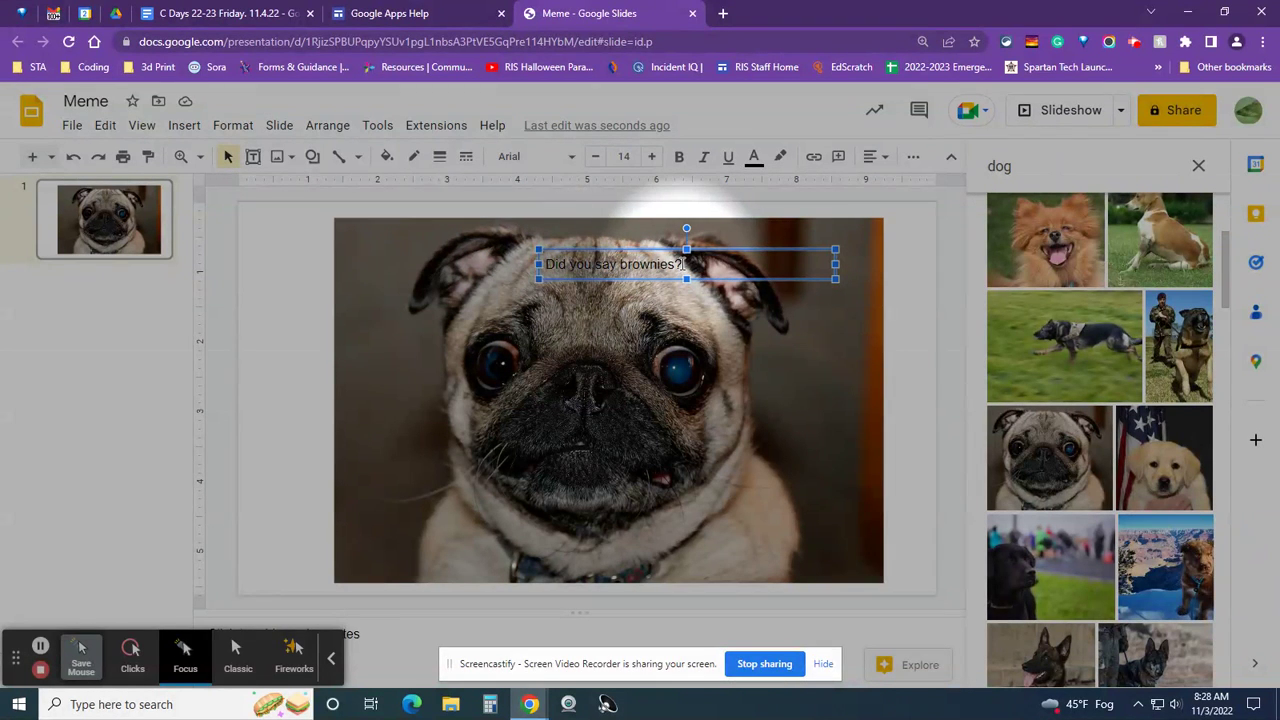
double_click(595, 268)
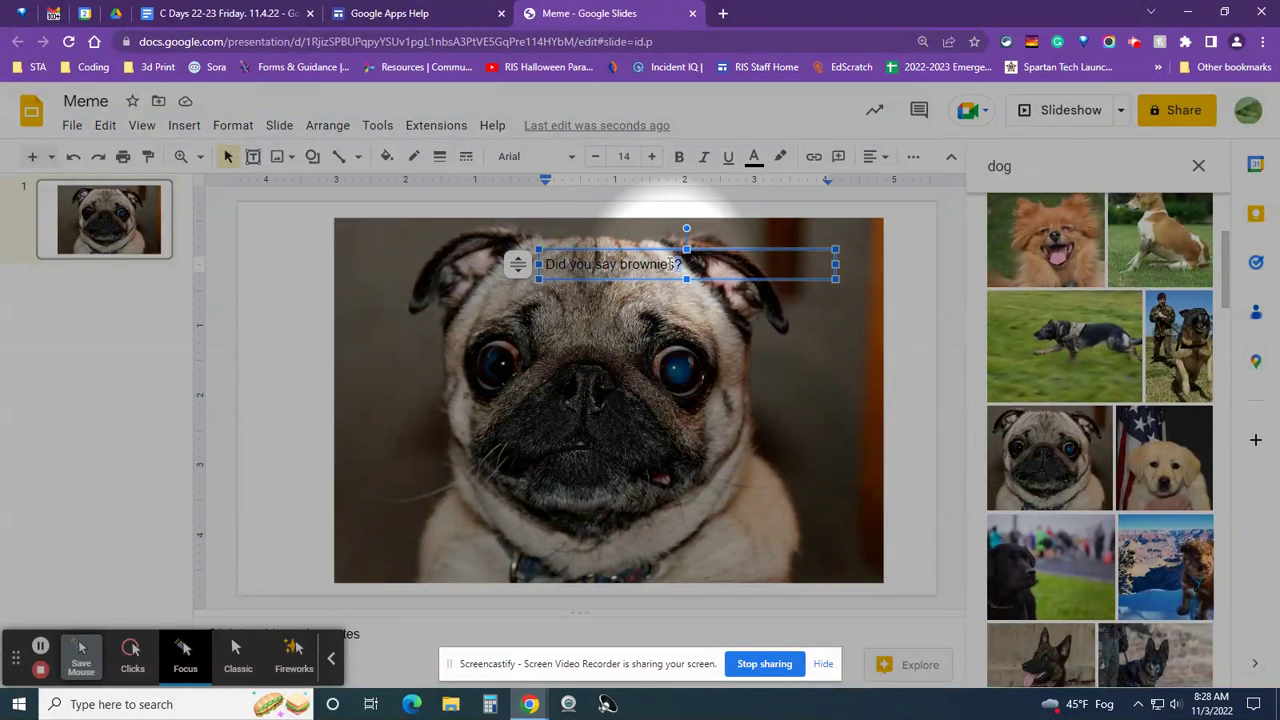
left_click(652, 157)
left_click(652, 157)
left_click(652, 157)
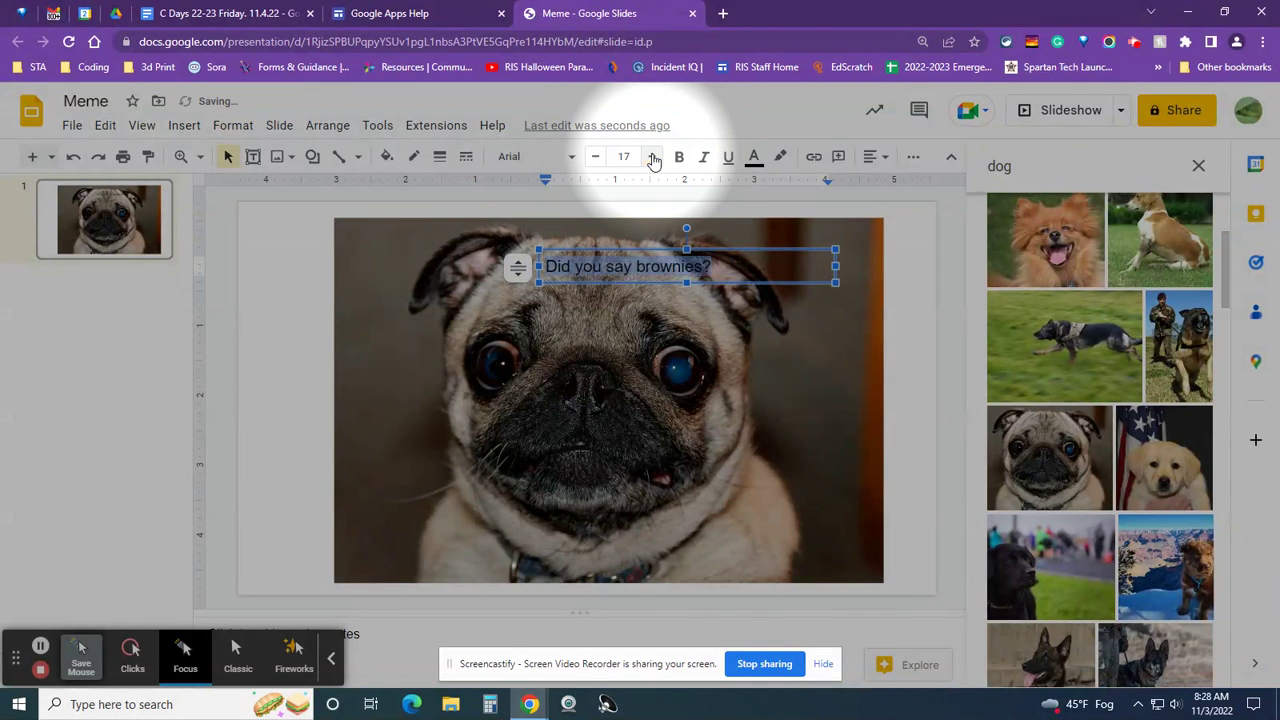
left_click(652, 157)
left_click(652, 157)
left_click(652, 157)
left_click(652, 157)
left_click(652, 157)
left_click(652, 157)
left_click(652, 157)
left_click(622, 157)
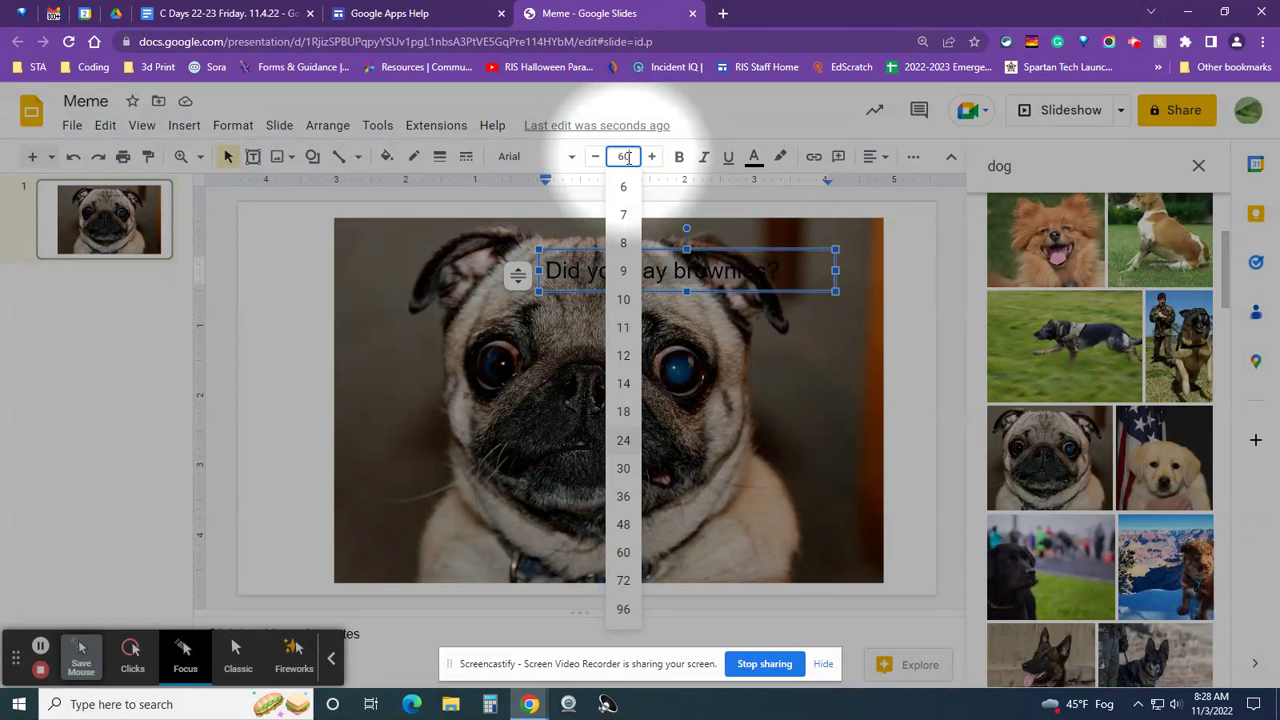
key("Return")
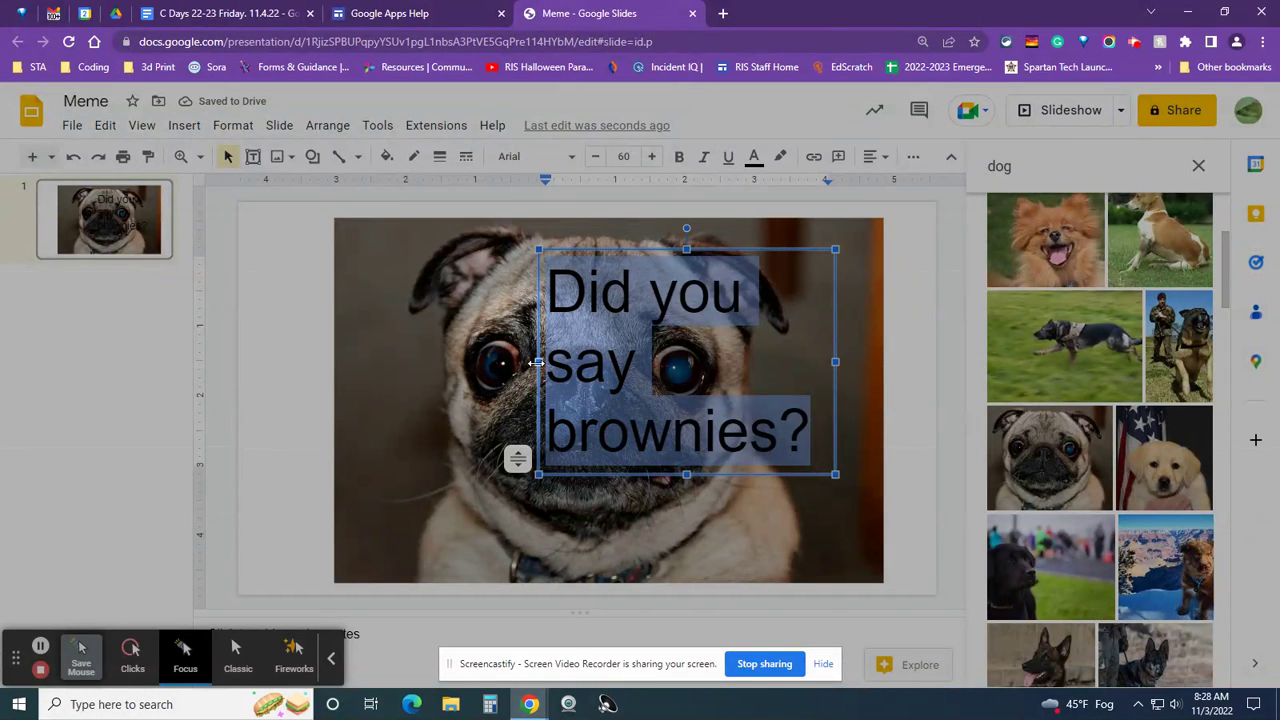
Step: Stretch the caption box to the picture's full width and reduce the text to size 53 to fit one line
left_click_drag(536, 363, 335, 363)
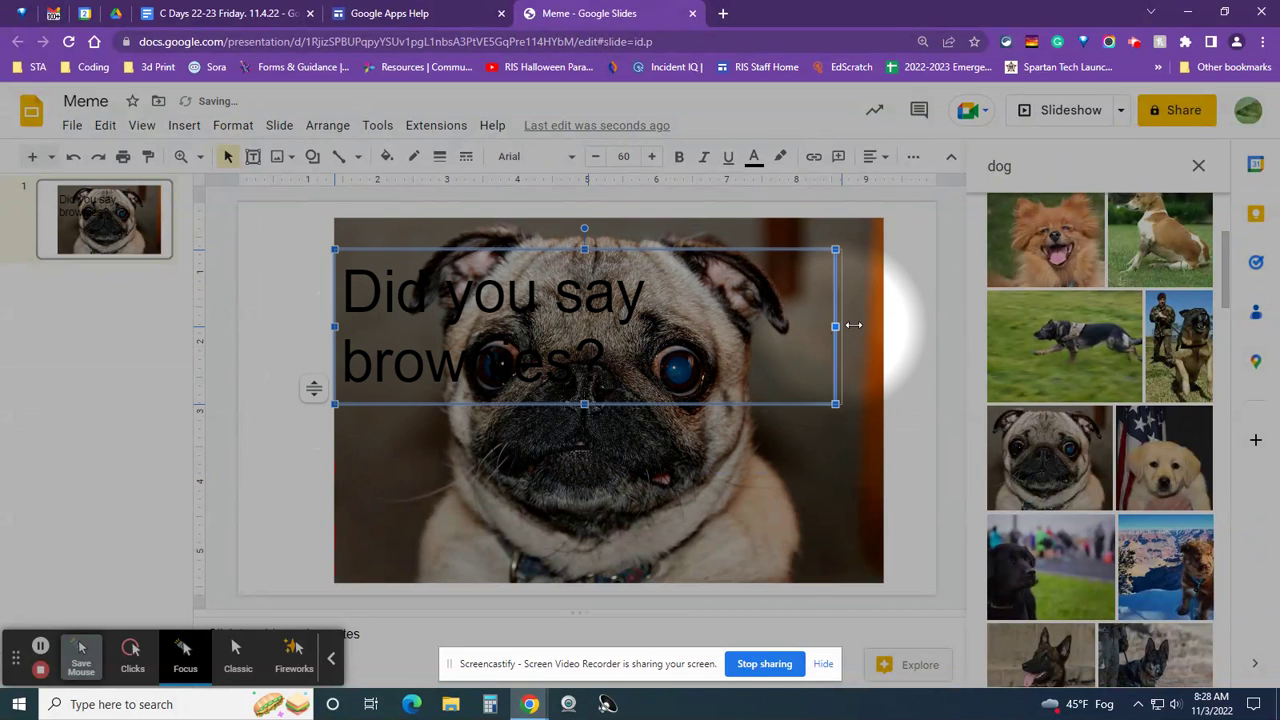
left_click_drag(853, 325, 884, 324)
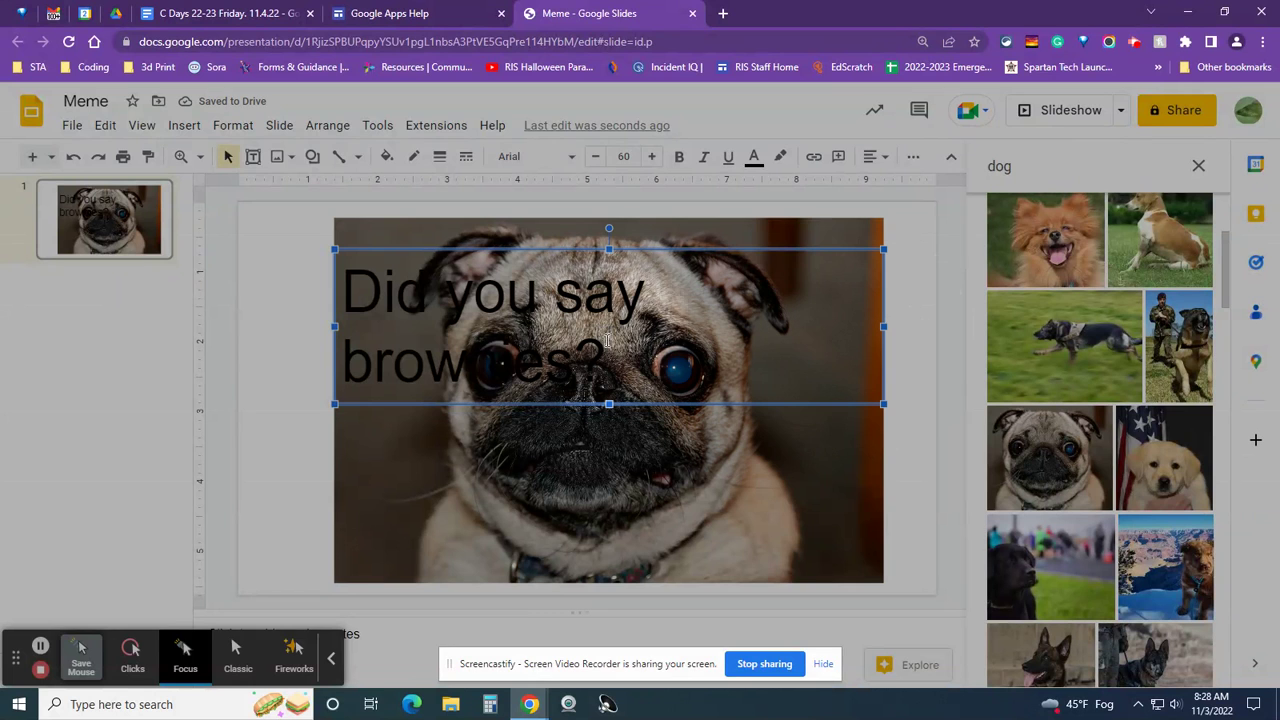
left_click_drag(606, 368, 353, 291)
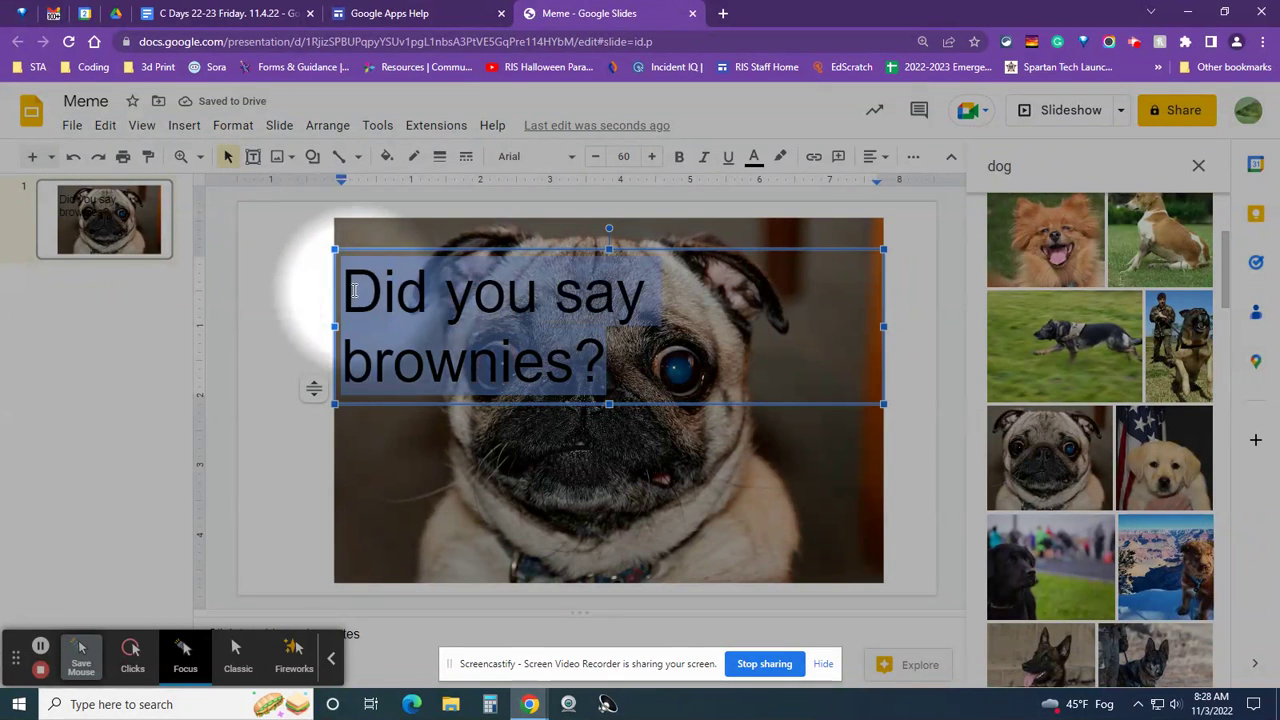
left_click(594, 160)
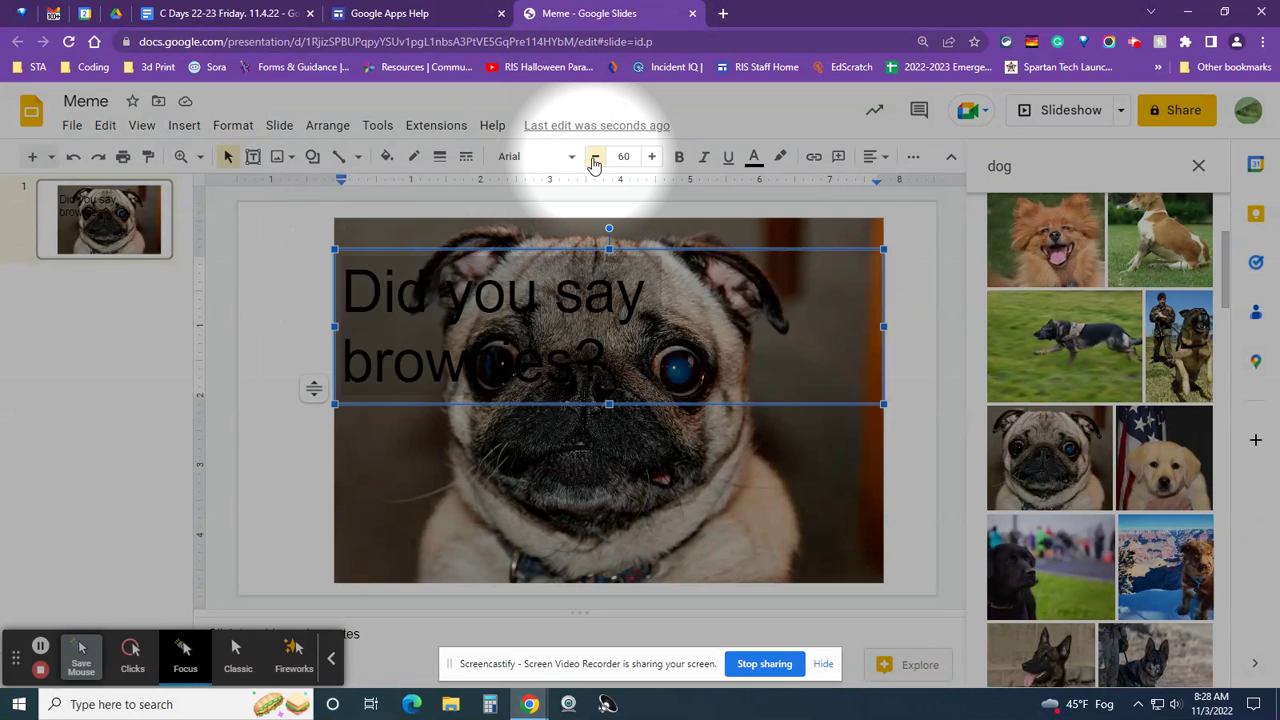
left_click(594, 160)
left_click(594, 160)
left_click(594, 160)
left_click(594, 160)
left_click(594, 160)
left_click(594, 160)
left_click(594, 160)
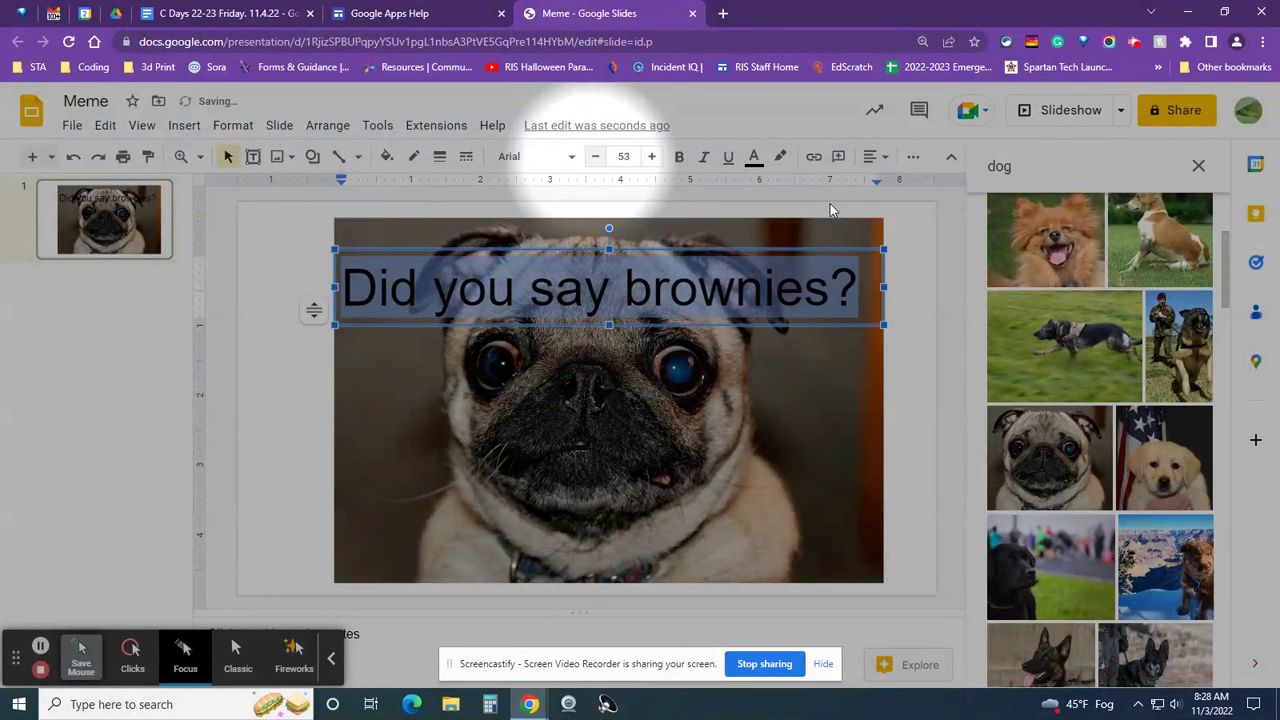
Step: Center the caption text horizontally within its text box
left_click(869, 160)
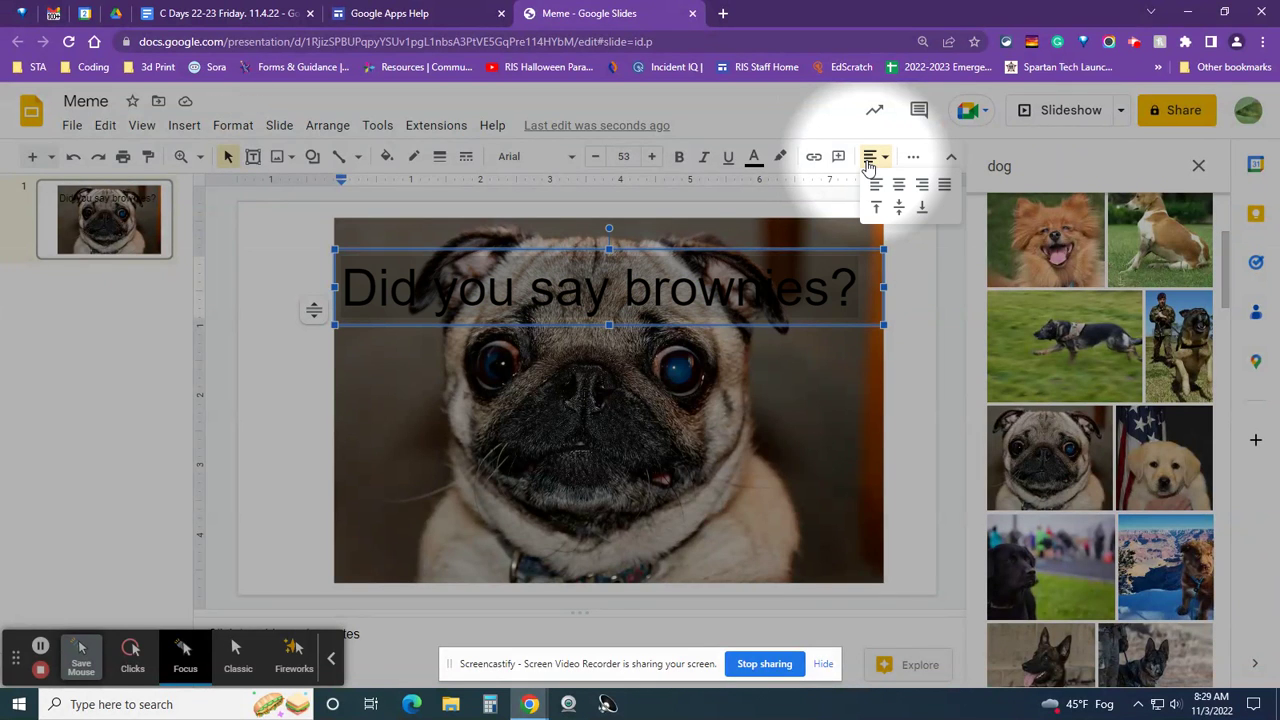
left_click(898, 184)
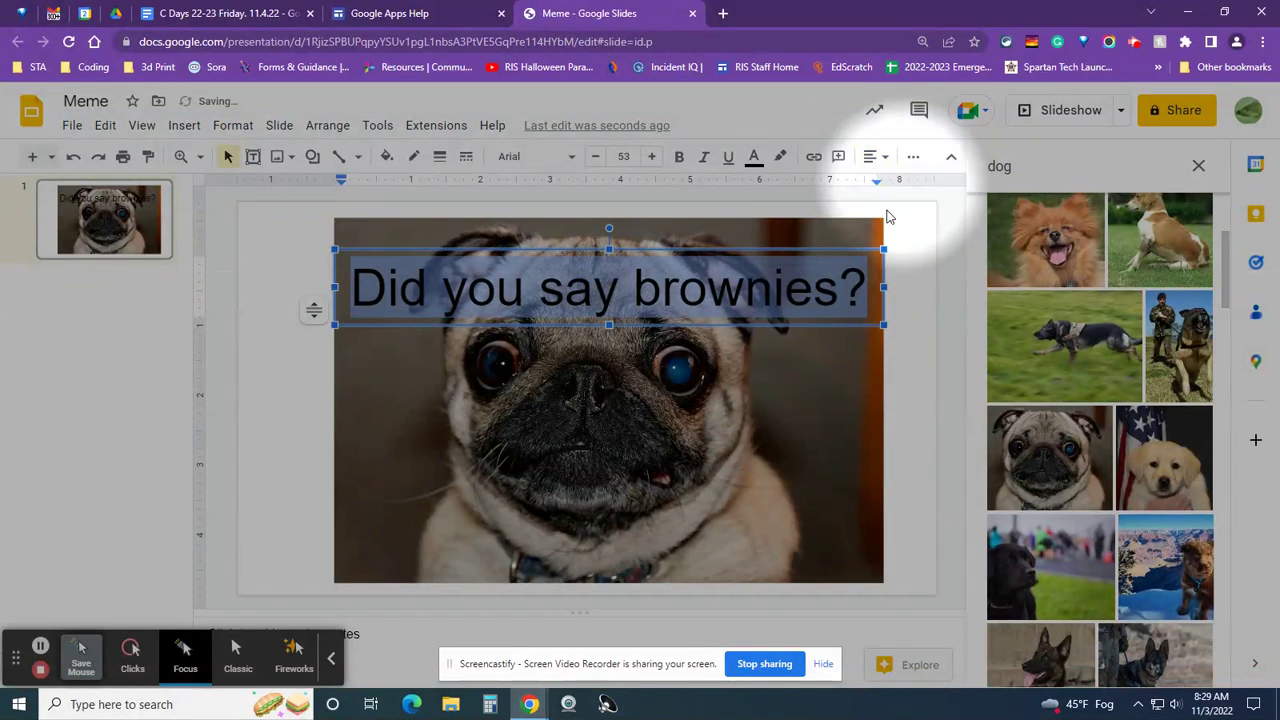
left_click(786, 491)
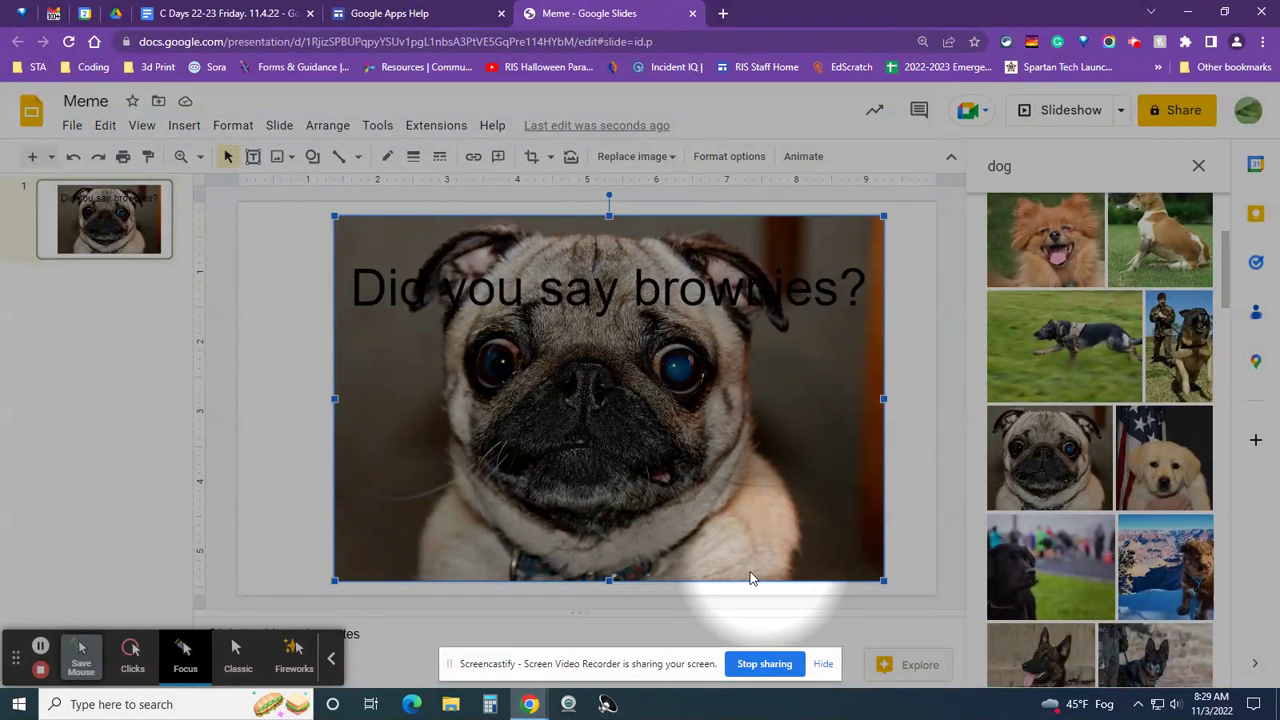
Step: Change the color of the entire caption "Did you say brownies?" to a very light gray
triple_click(612, 300)
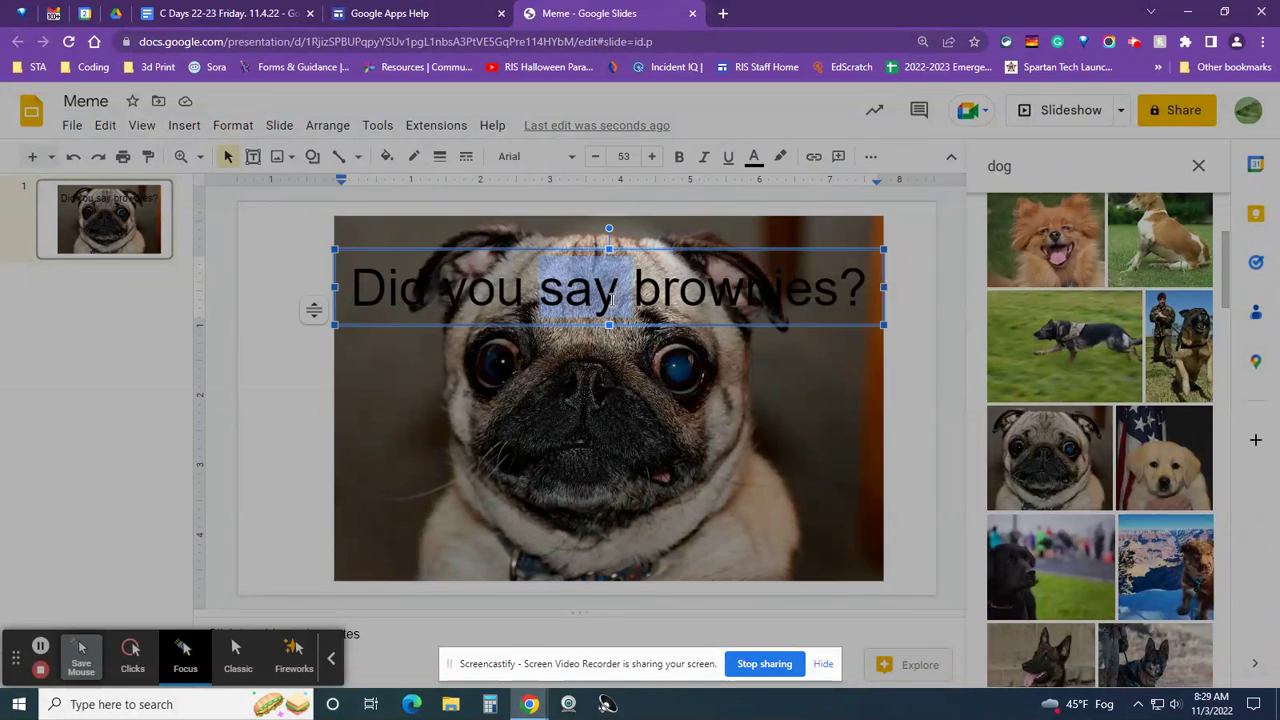
left_click(666, 292)
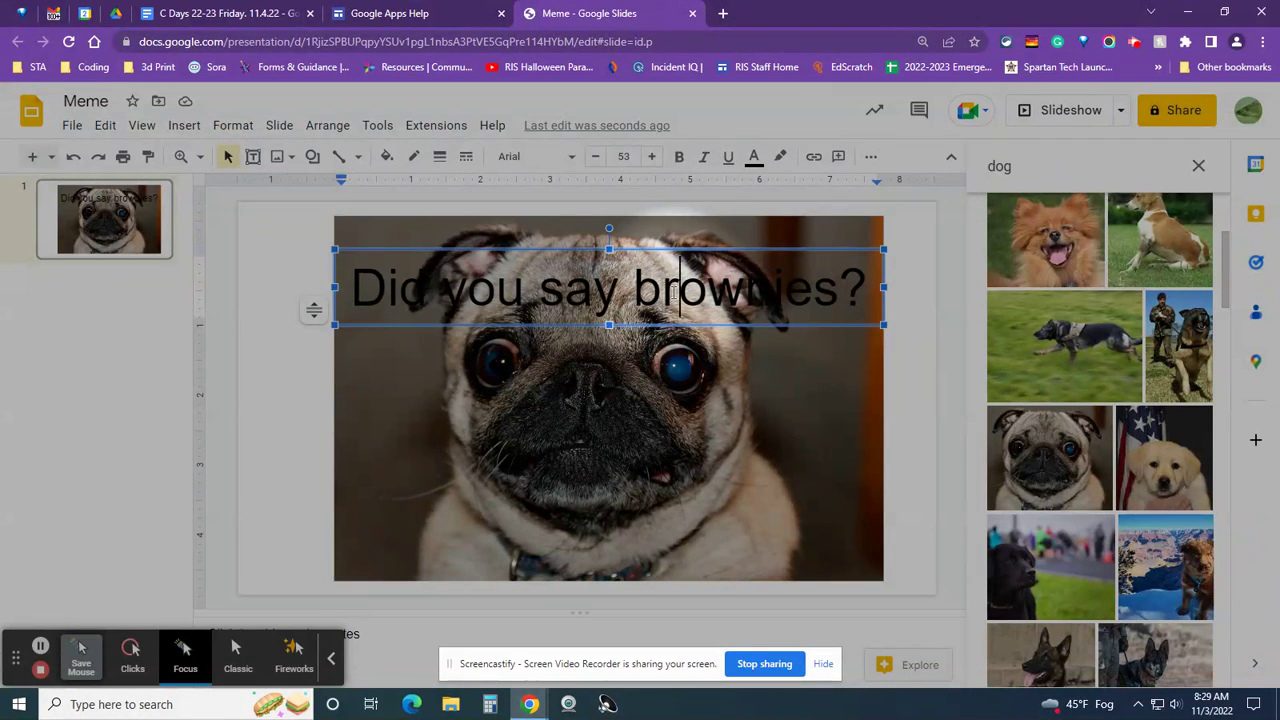
triple_click(674, 291)
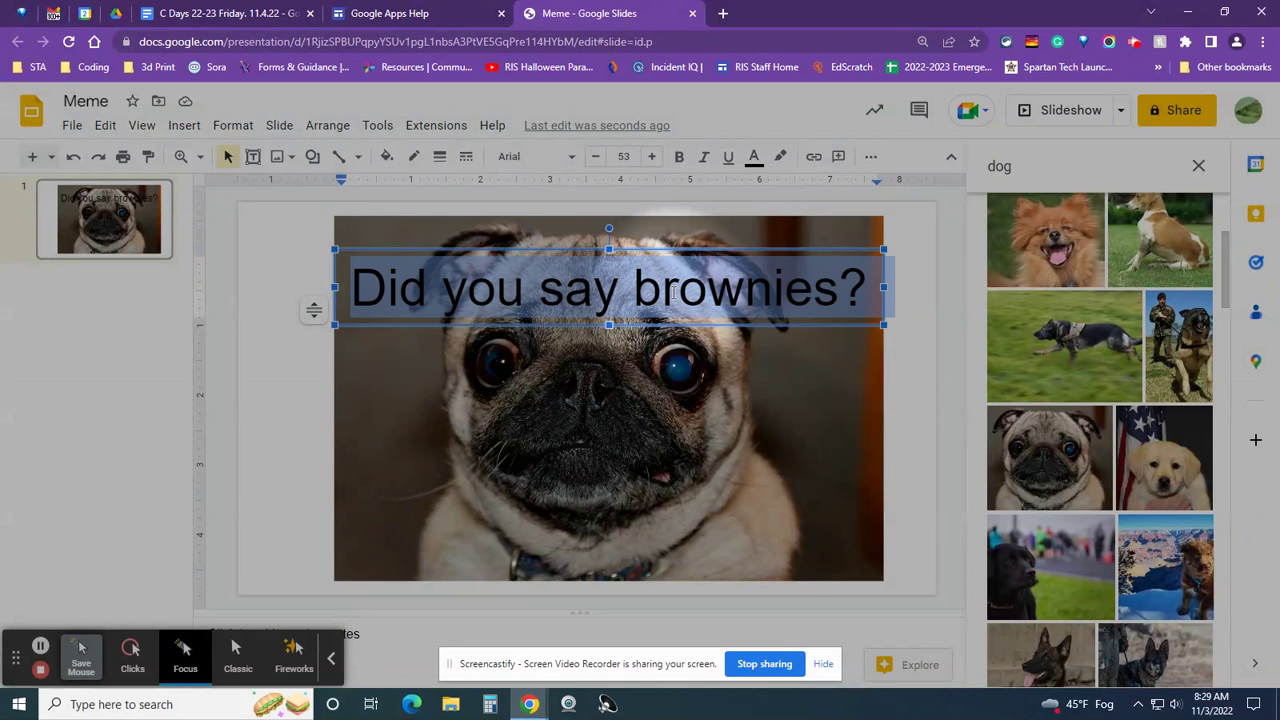
left_click(753, 158)
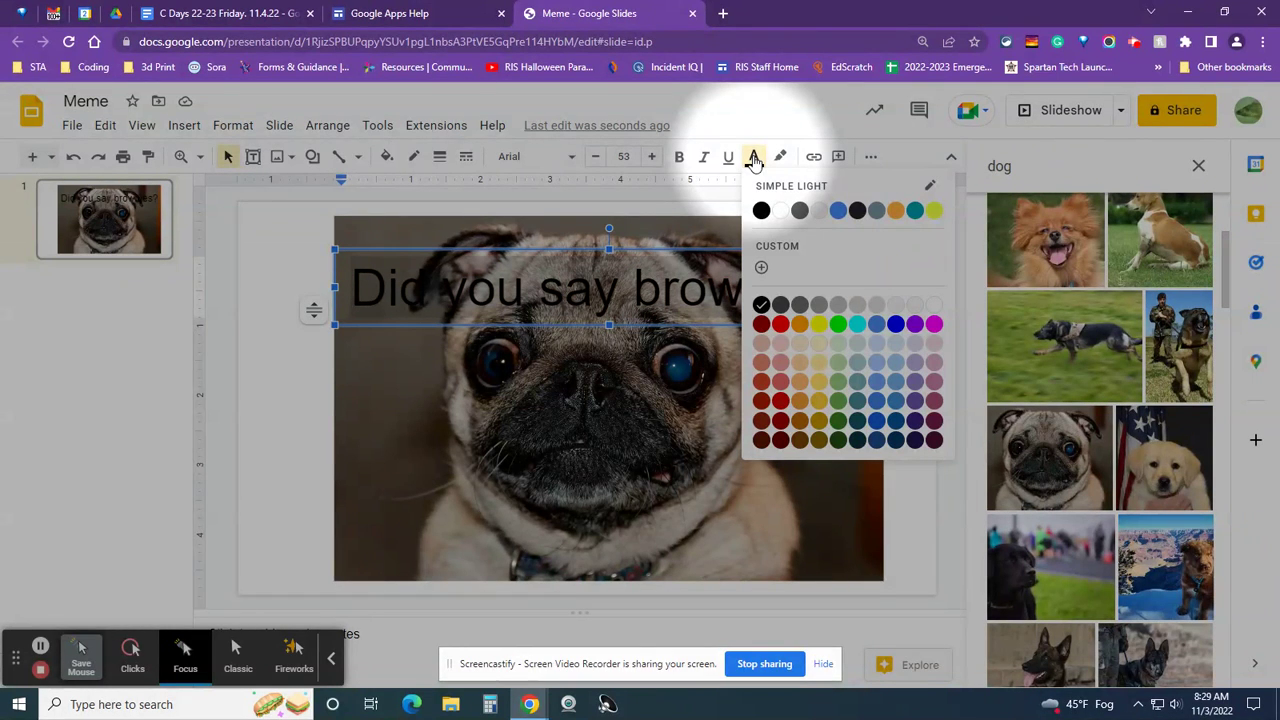
left_click(916, 306)
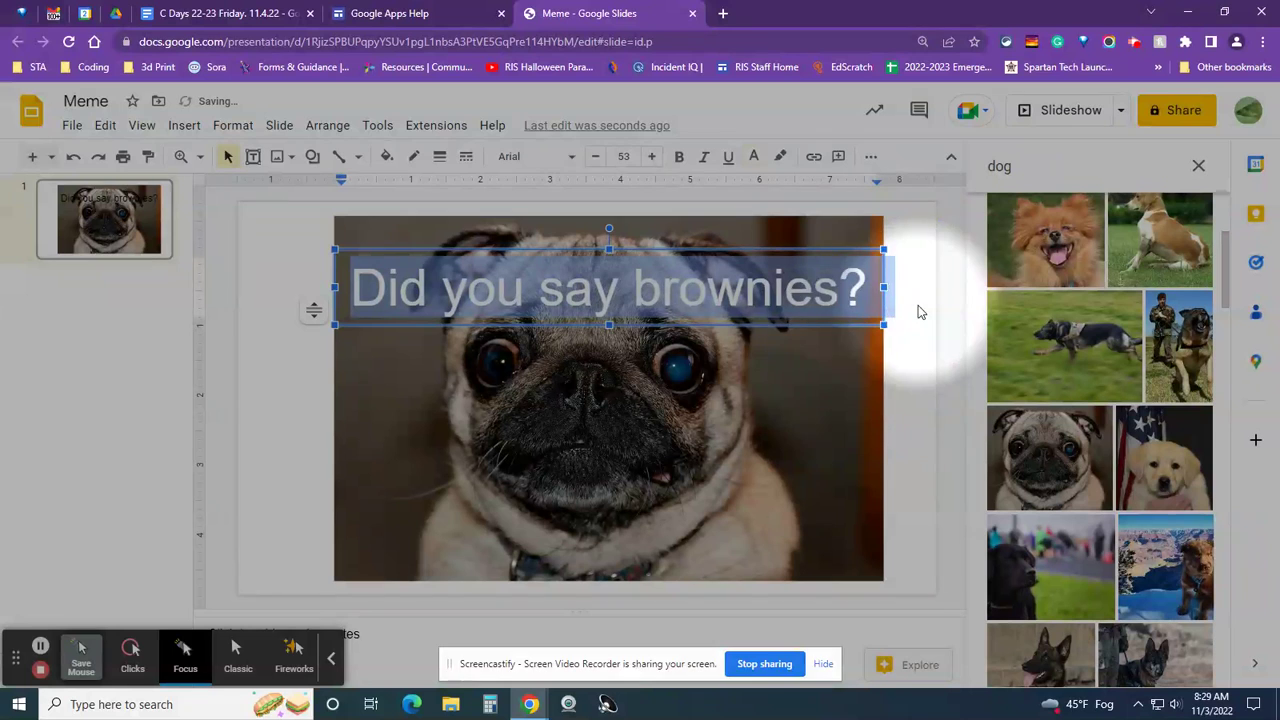
left_click(797, 403)
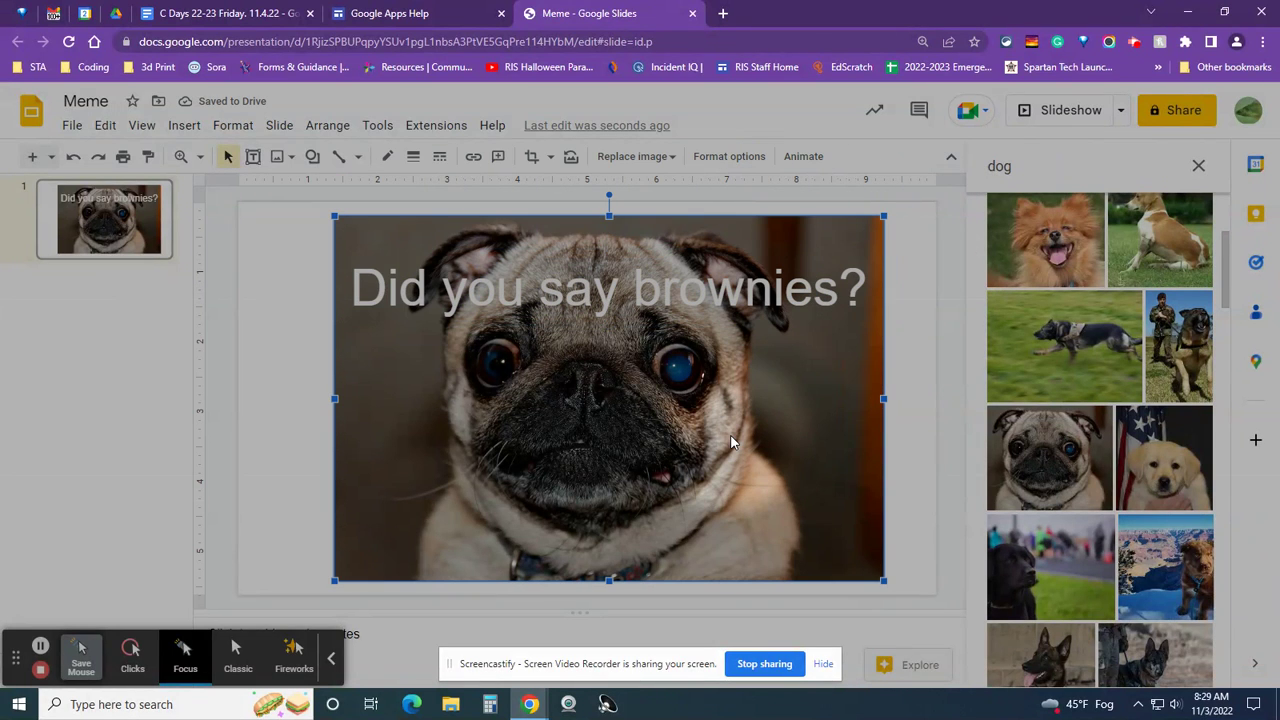
Step: Move the caption box straight down so it sits along the bottom edge of the pug picture
left_click(705, 295)
left_click_drag(705, 295, 711, 503)
left_click(703, 363)
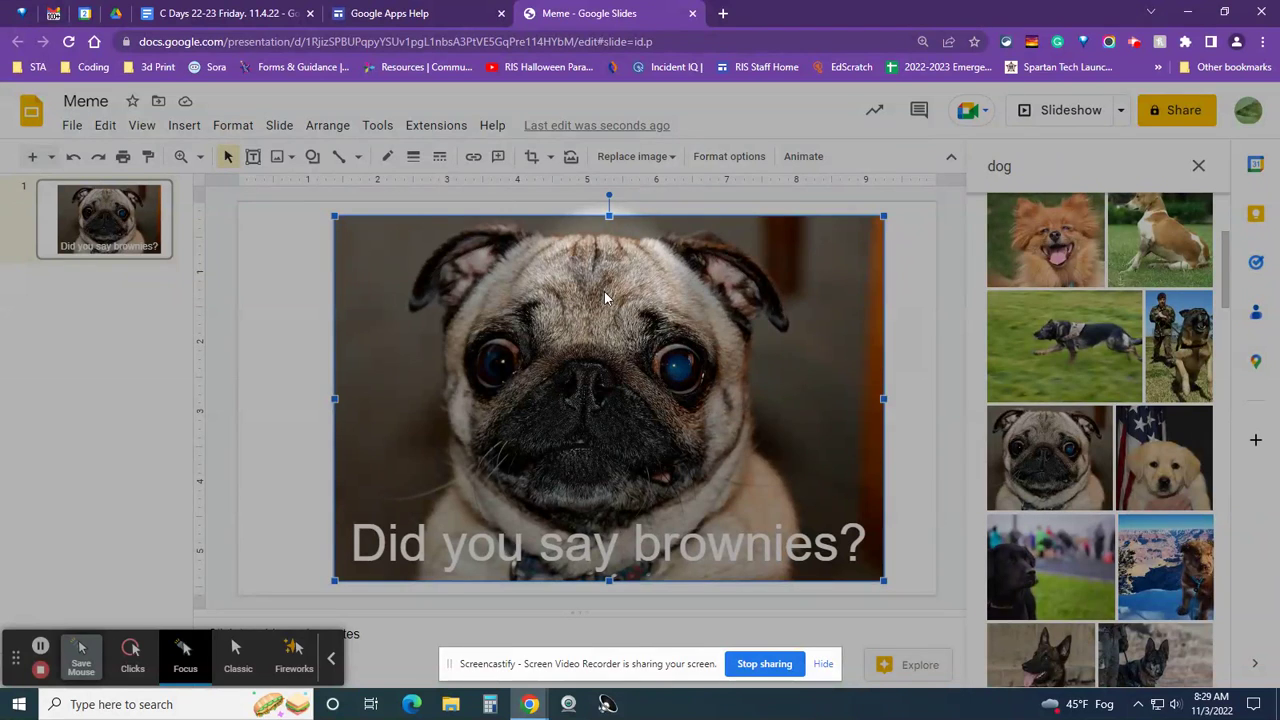
Step: Fill the caption's text box with a solid dark yellow
triple_click(705, 548)
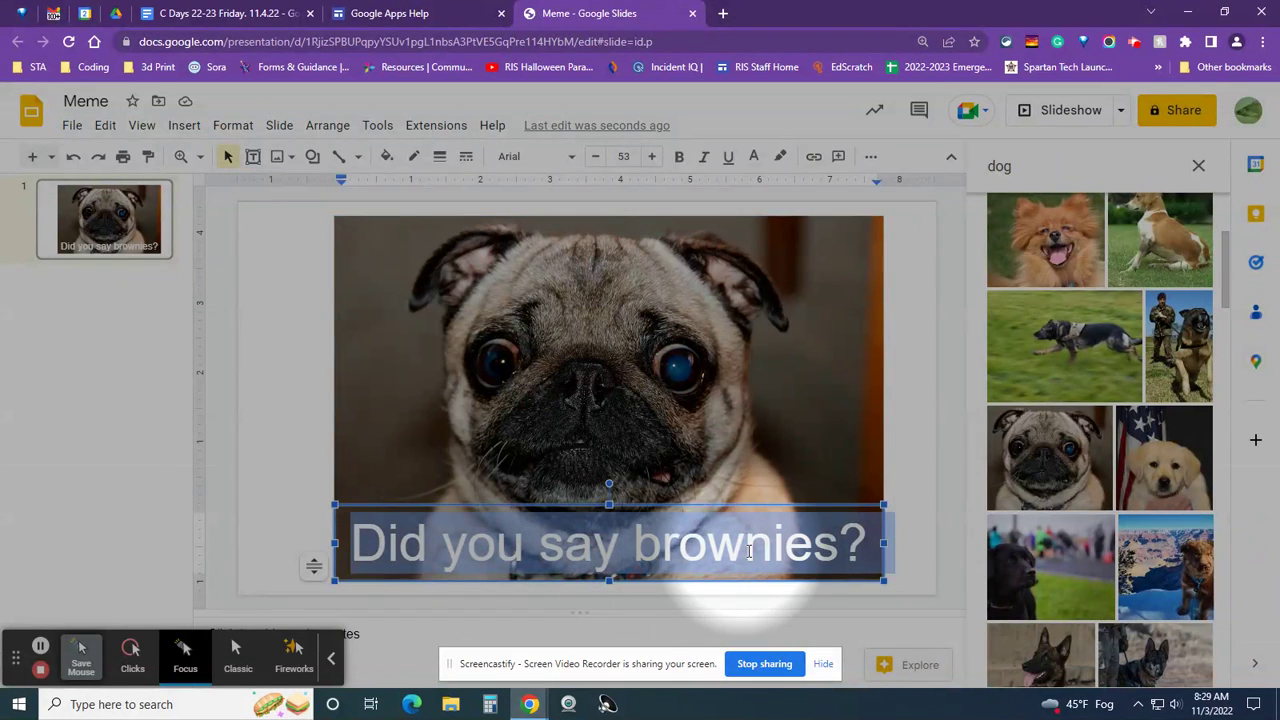
left_click(712, 503)
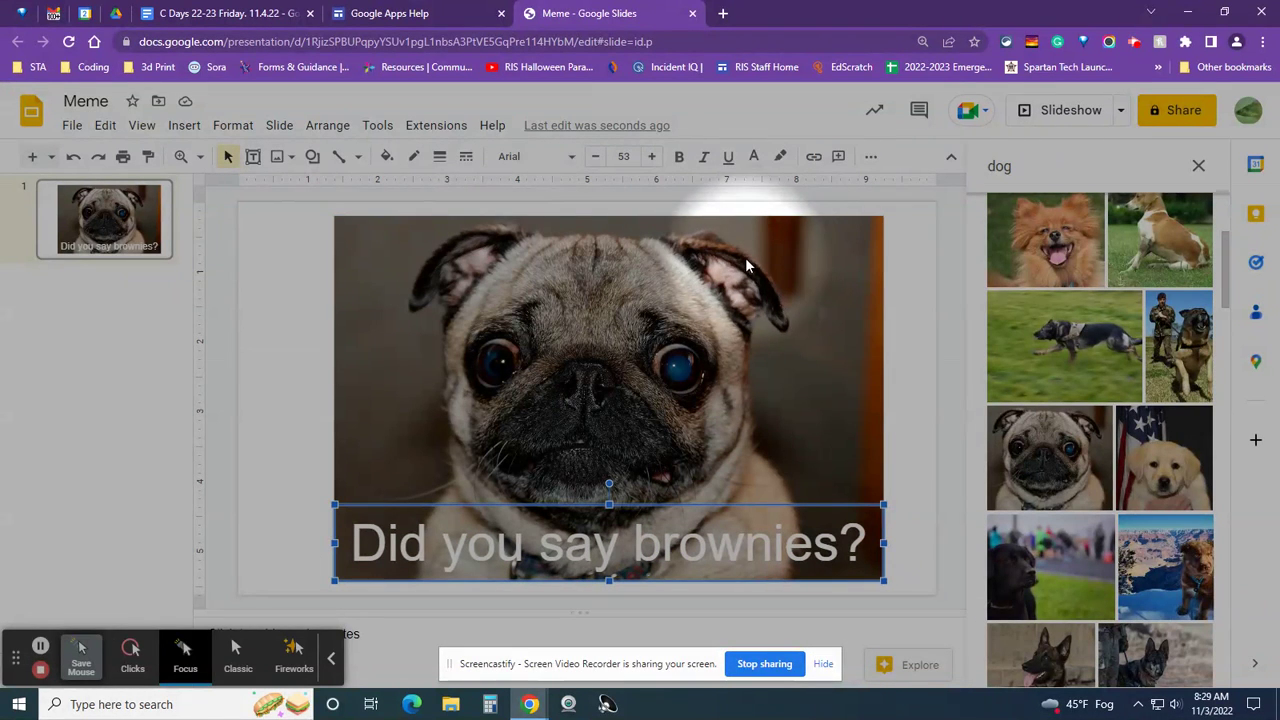
left_click(388, 158)
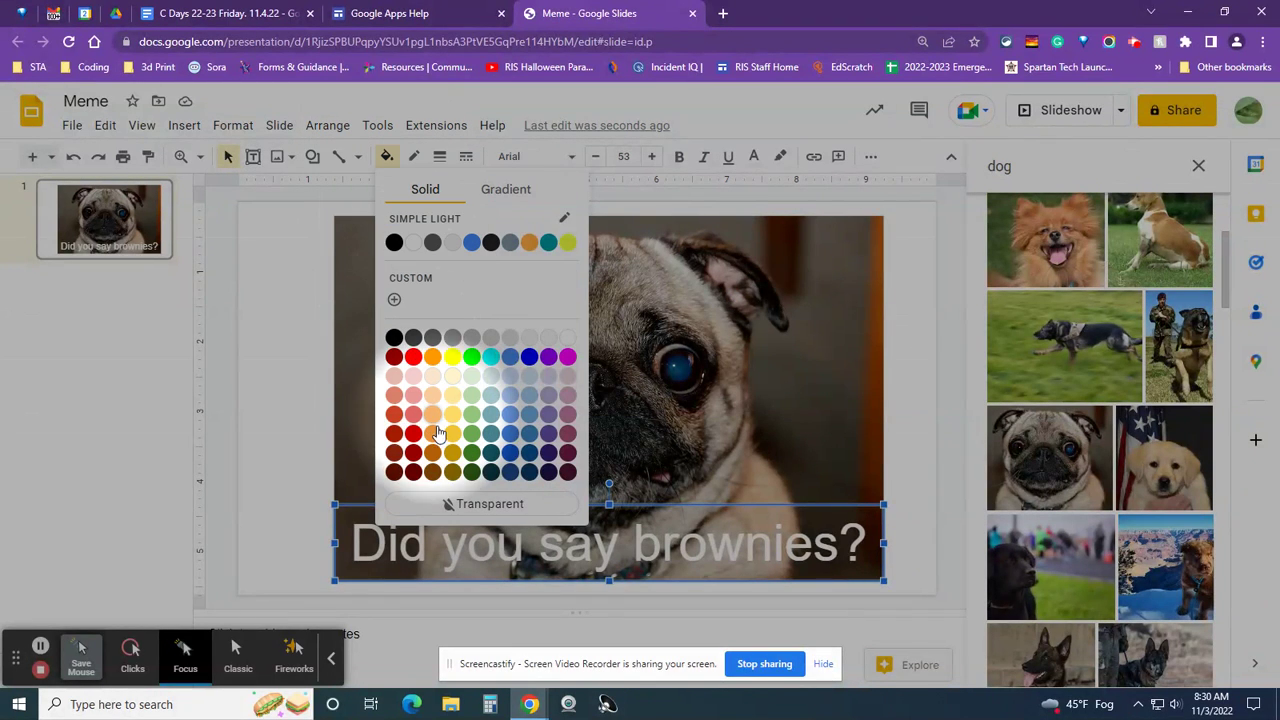
left_click(453, 453)
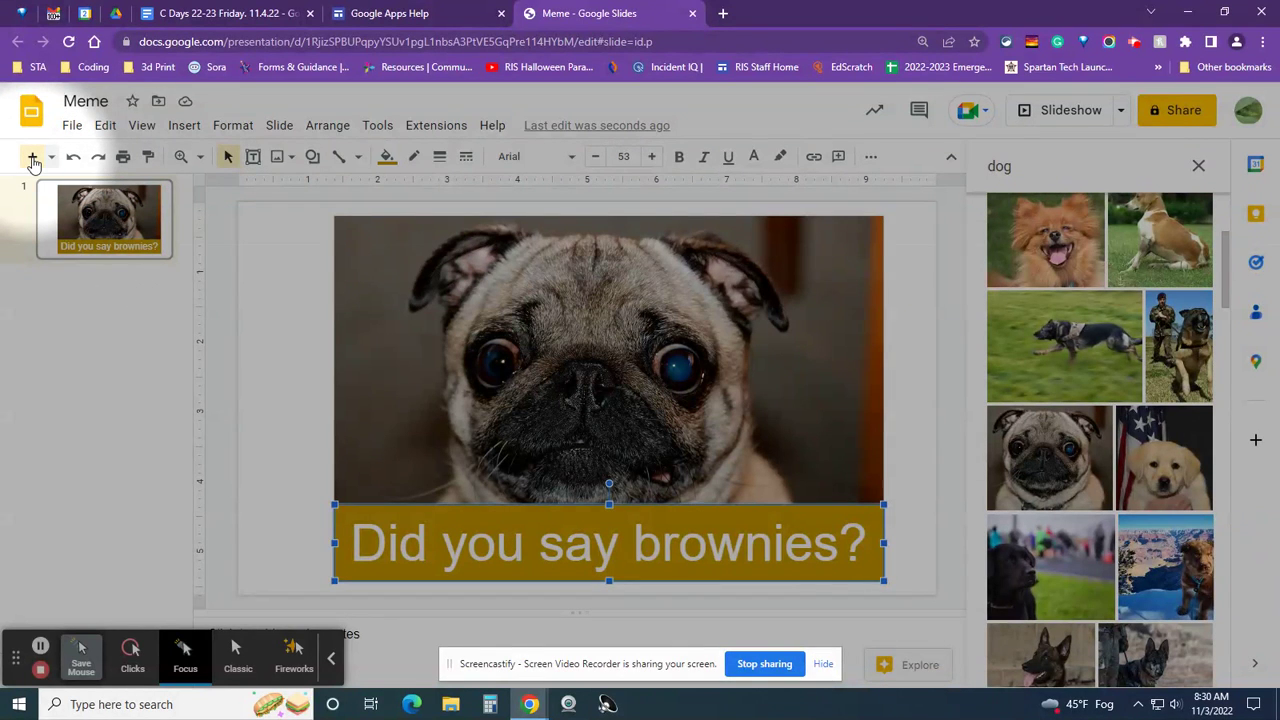
Step: Add a second slide after the pug meme and delete its title and text placeholders together
left_click(33, 158)
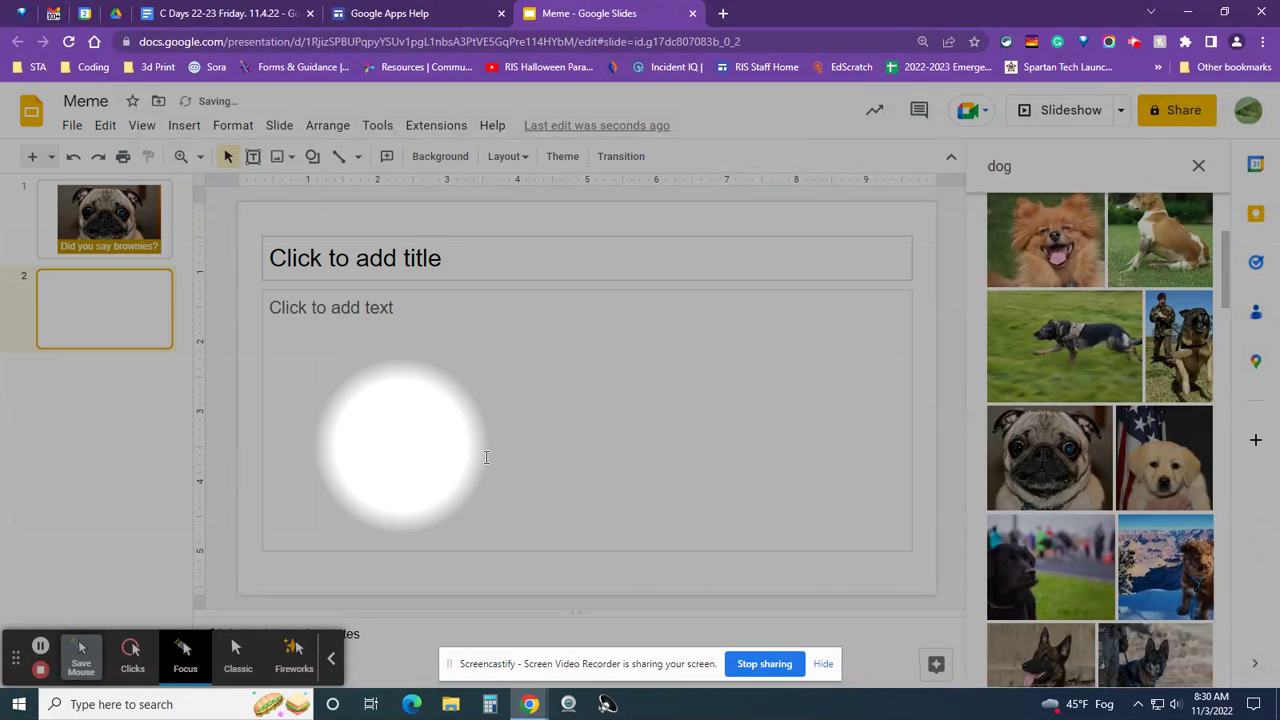
left_click(472, 240)
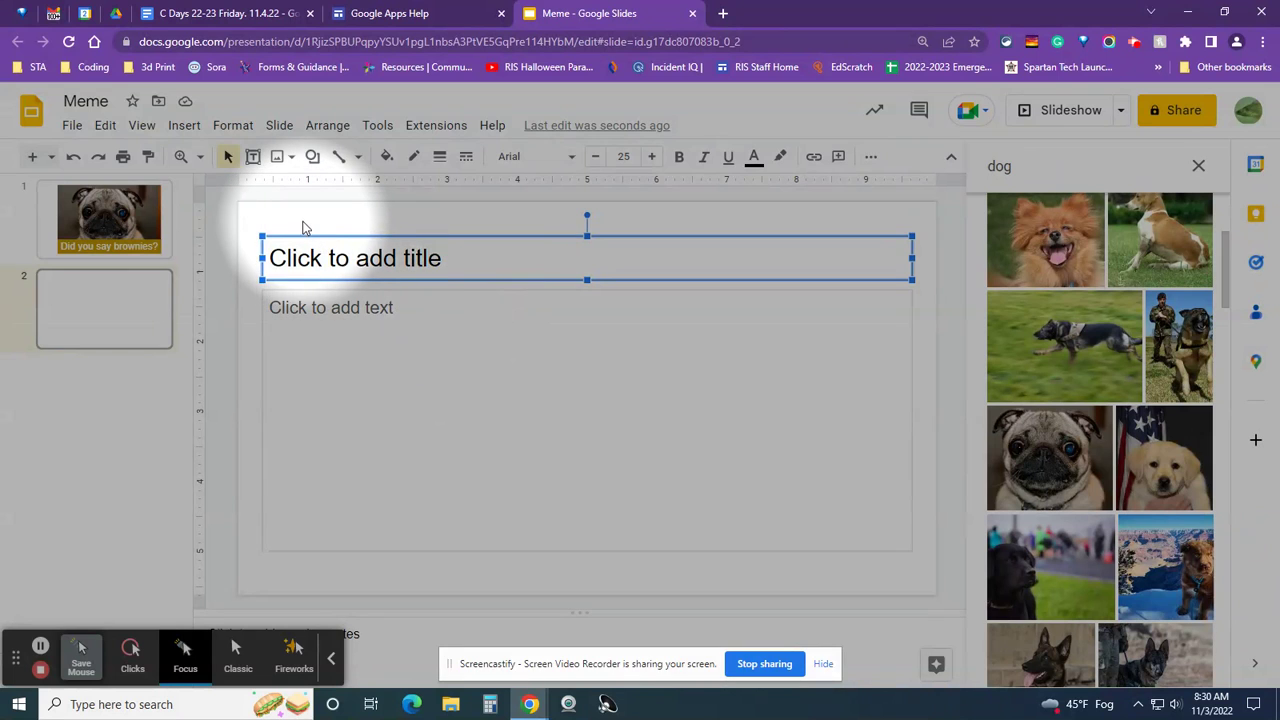
left_click(258, 216)
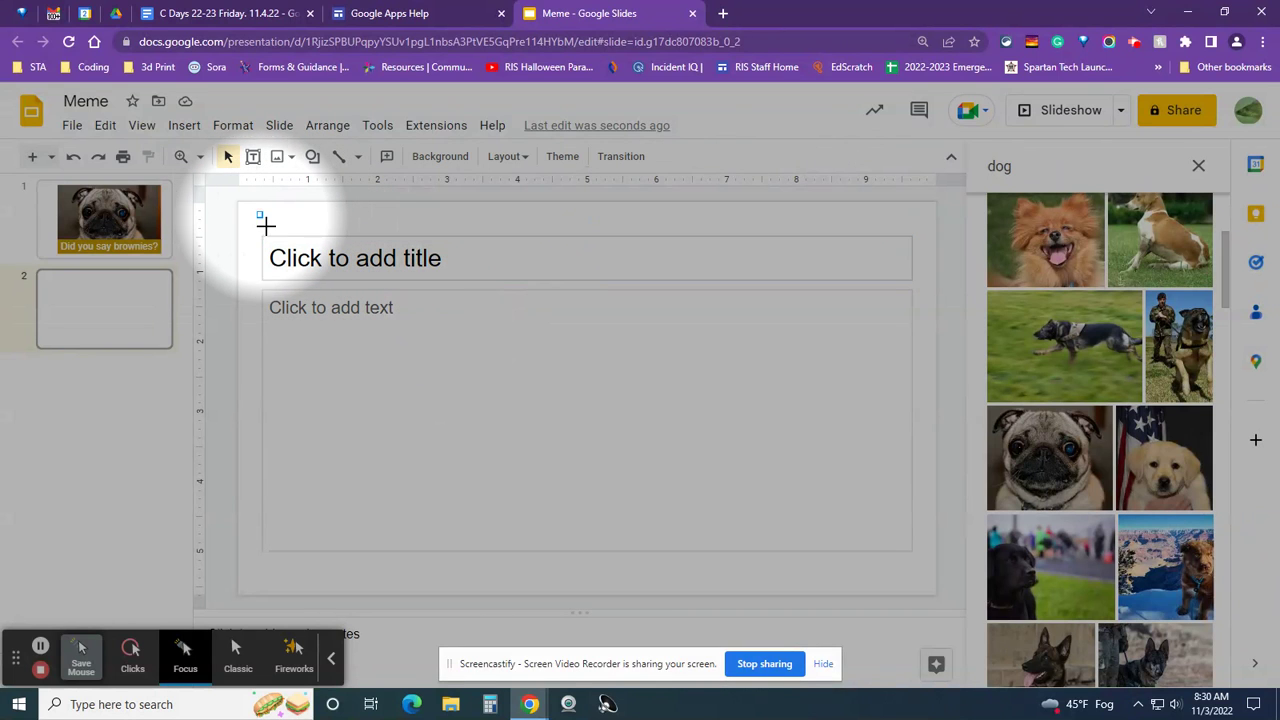
left_click_drag(265, 225, 314, 367)
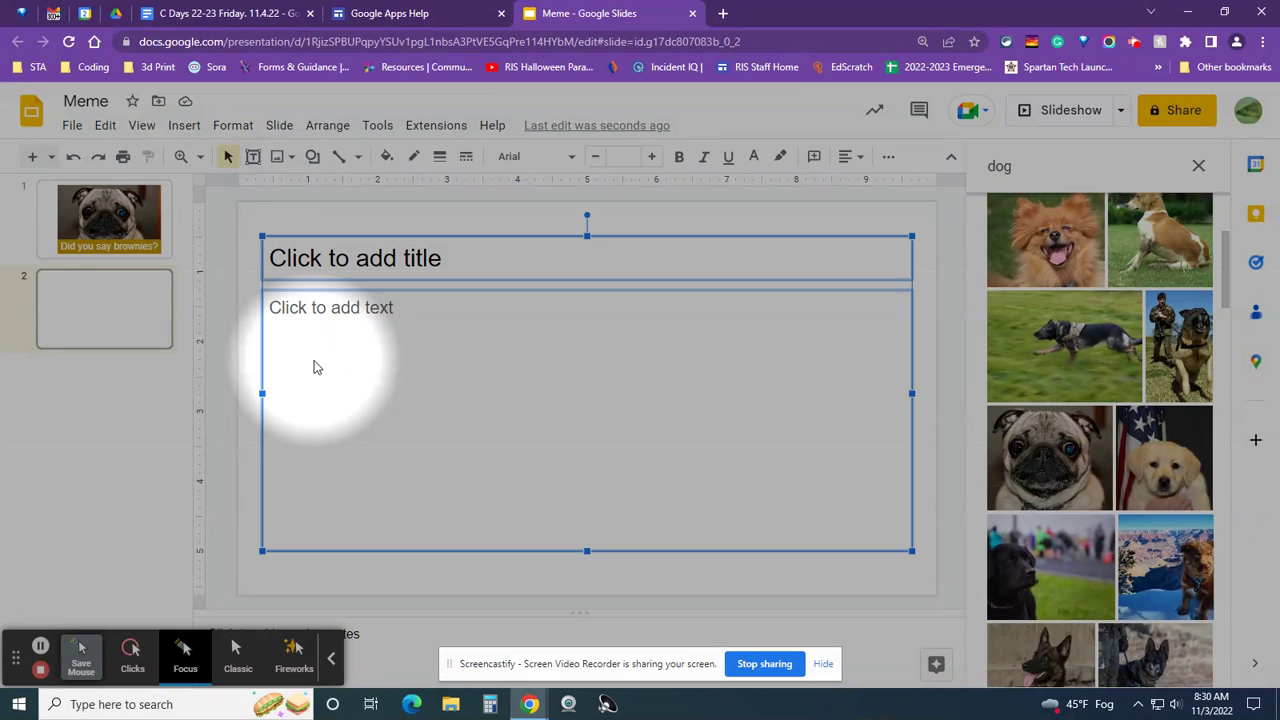
key("Delete")
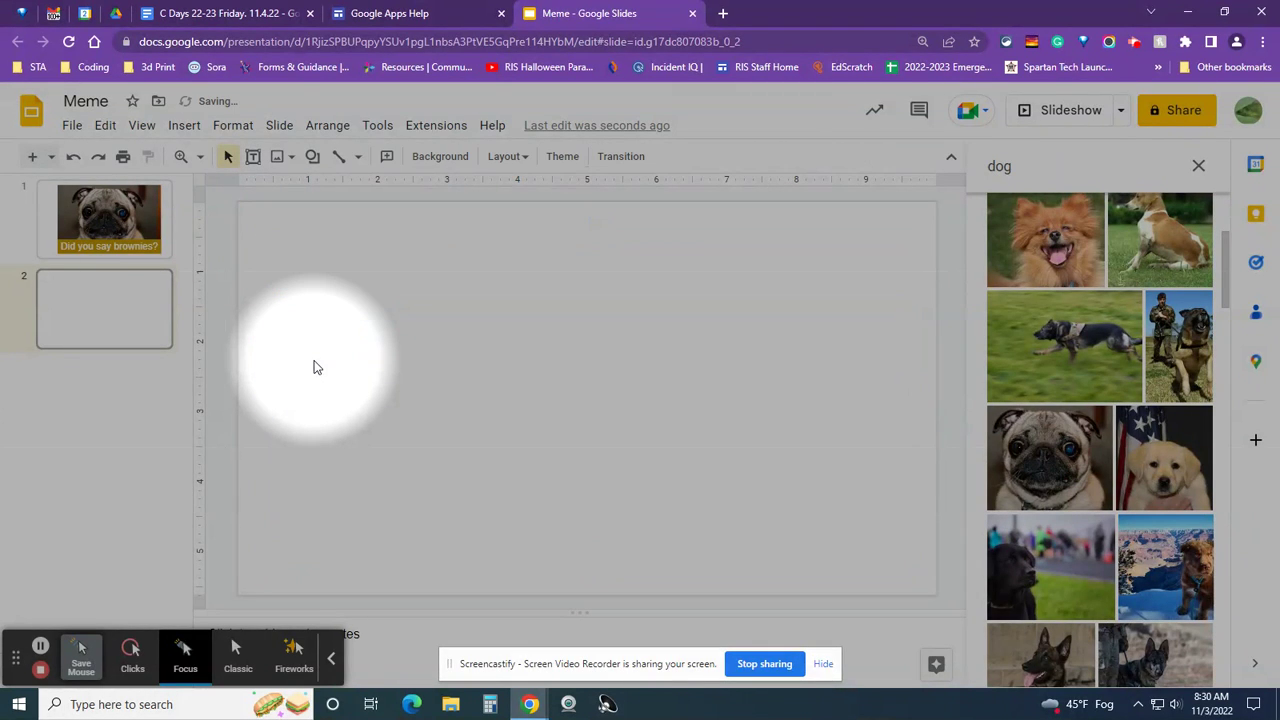
Step: Select the word "dog" in the image search, then check the Google Apps Help page's video topics and return to the Meme presentation
double_click(999, 168)
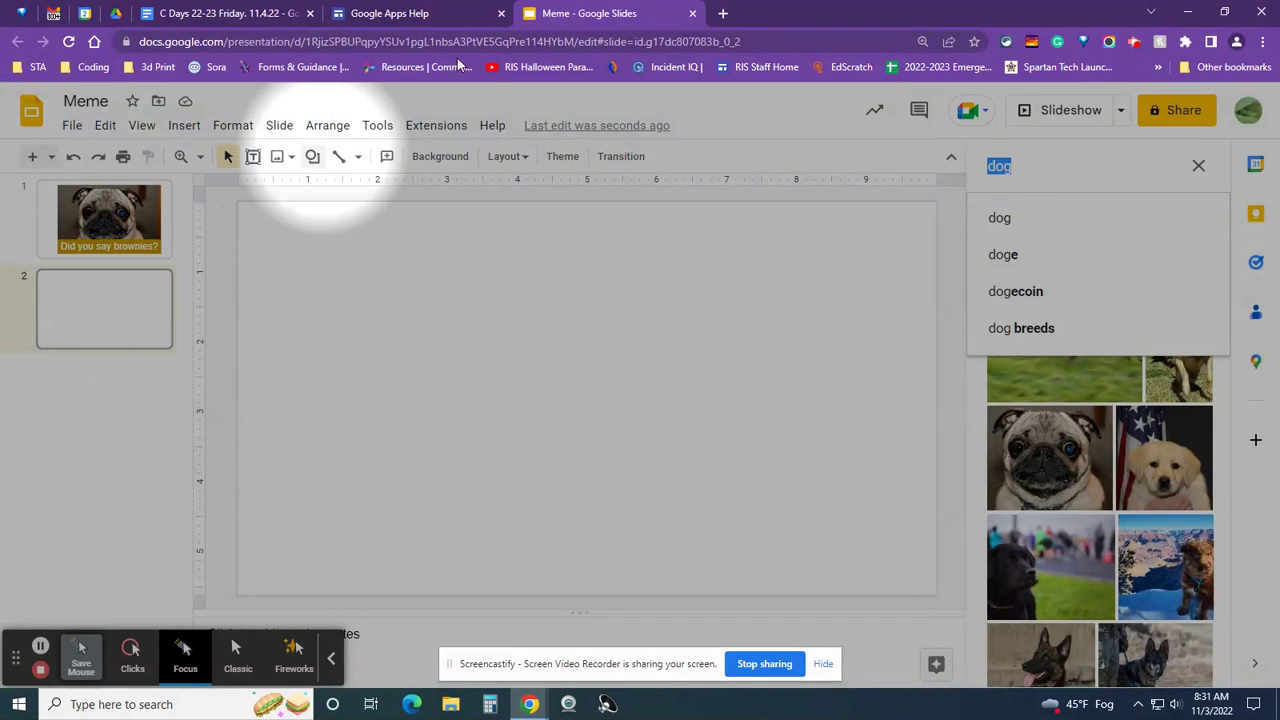
left_click(437, 13)
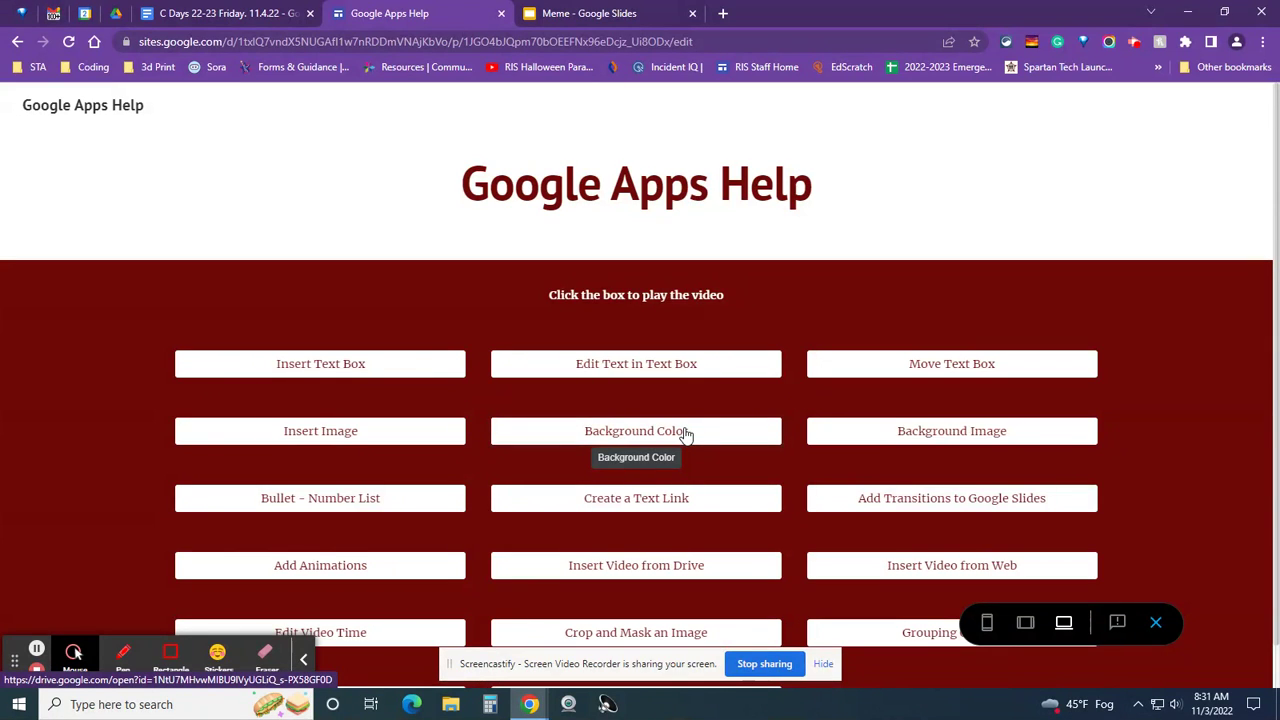
left_click(612, 14)
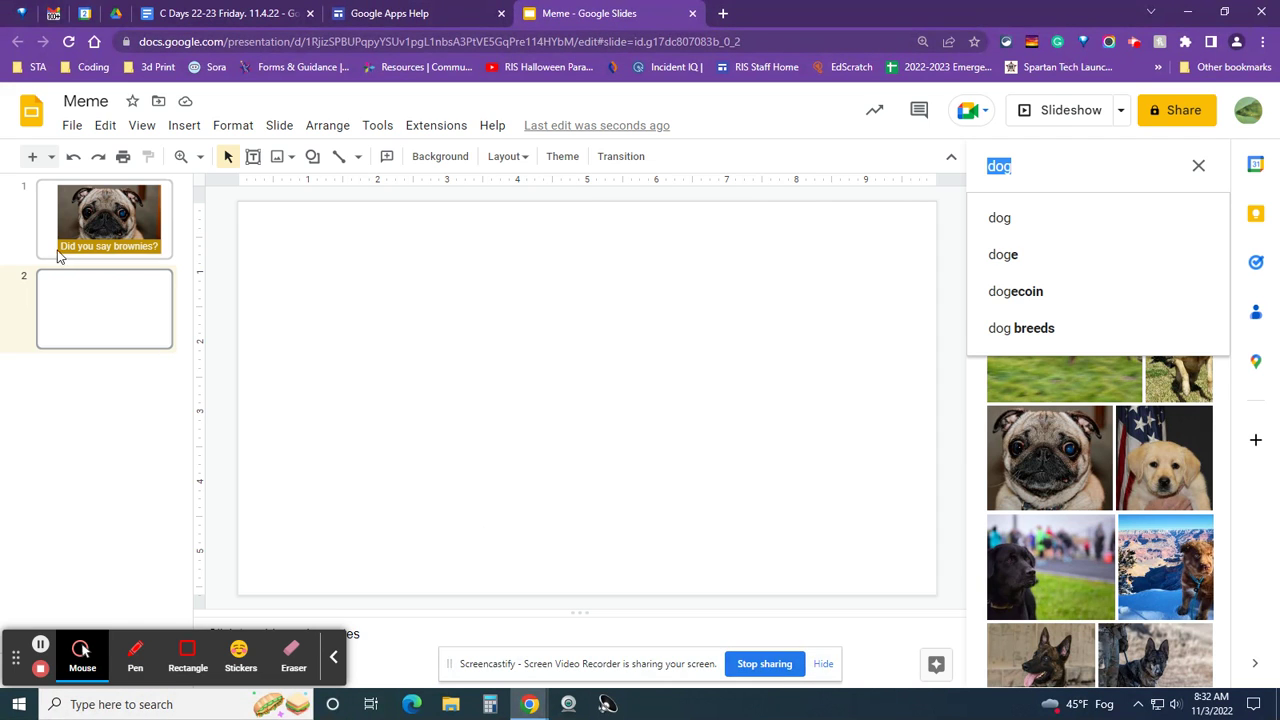
Step: Set the background color of the pug meme slide to solid black
left_click(50, 230)
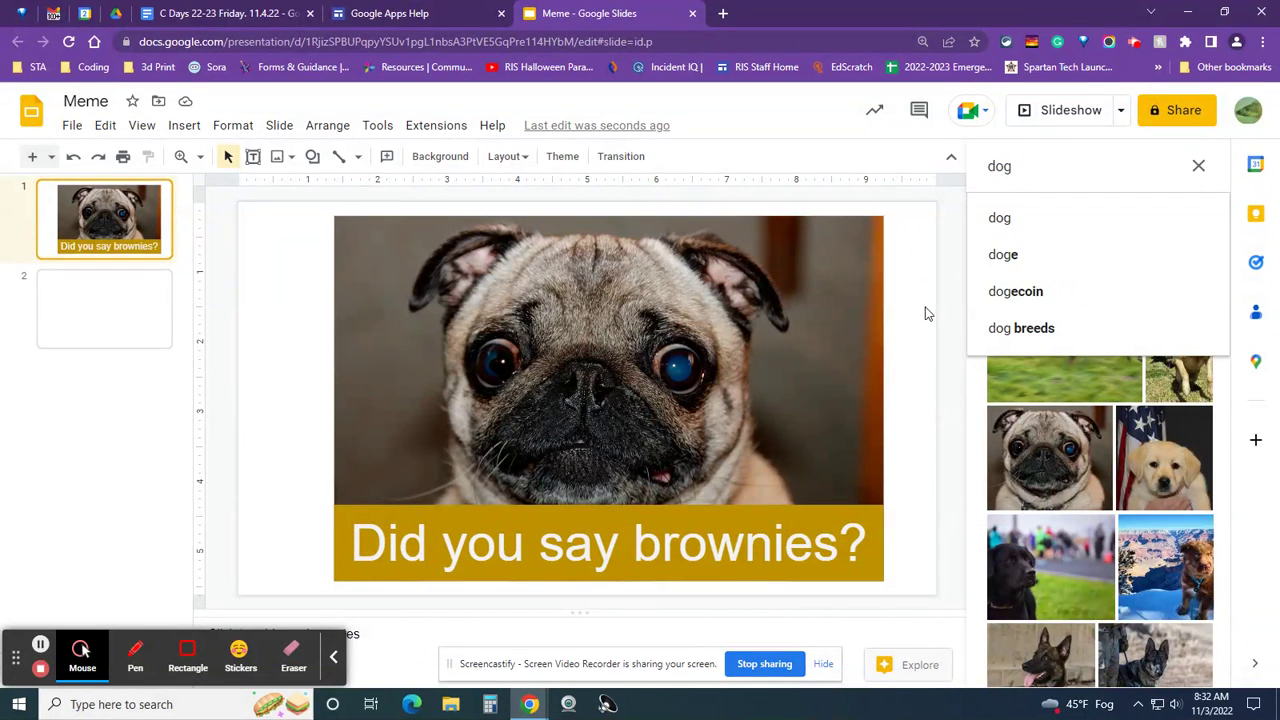
left_click(908, 262)
left_click(438, 158)
left_click(766, 341)
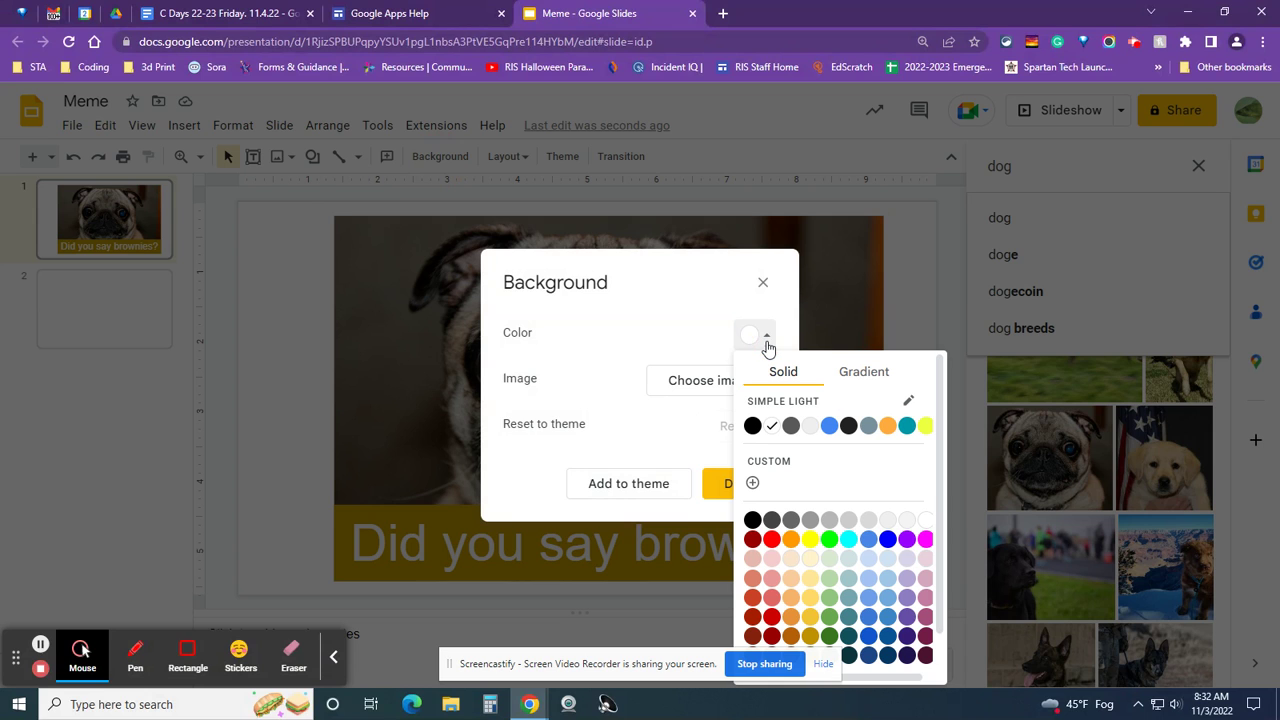
left_click(752, 426)
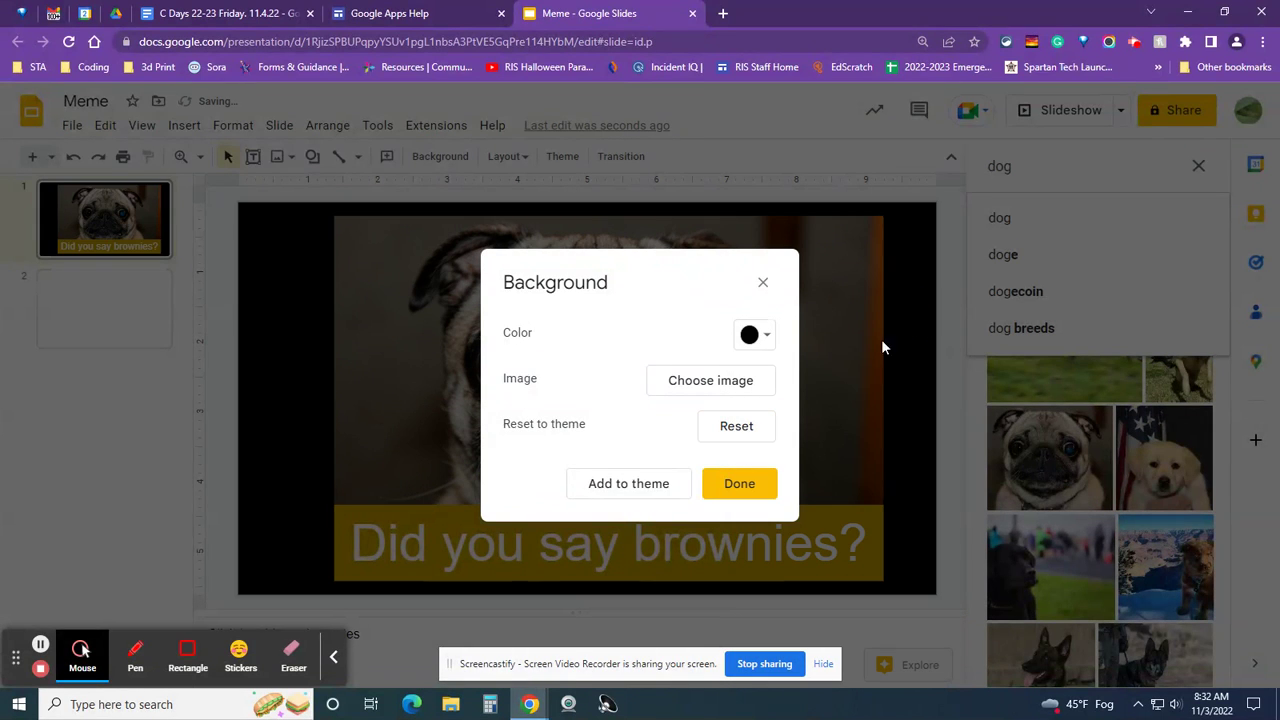
left_click(755, 483)
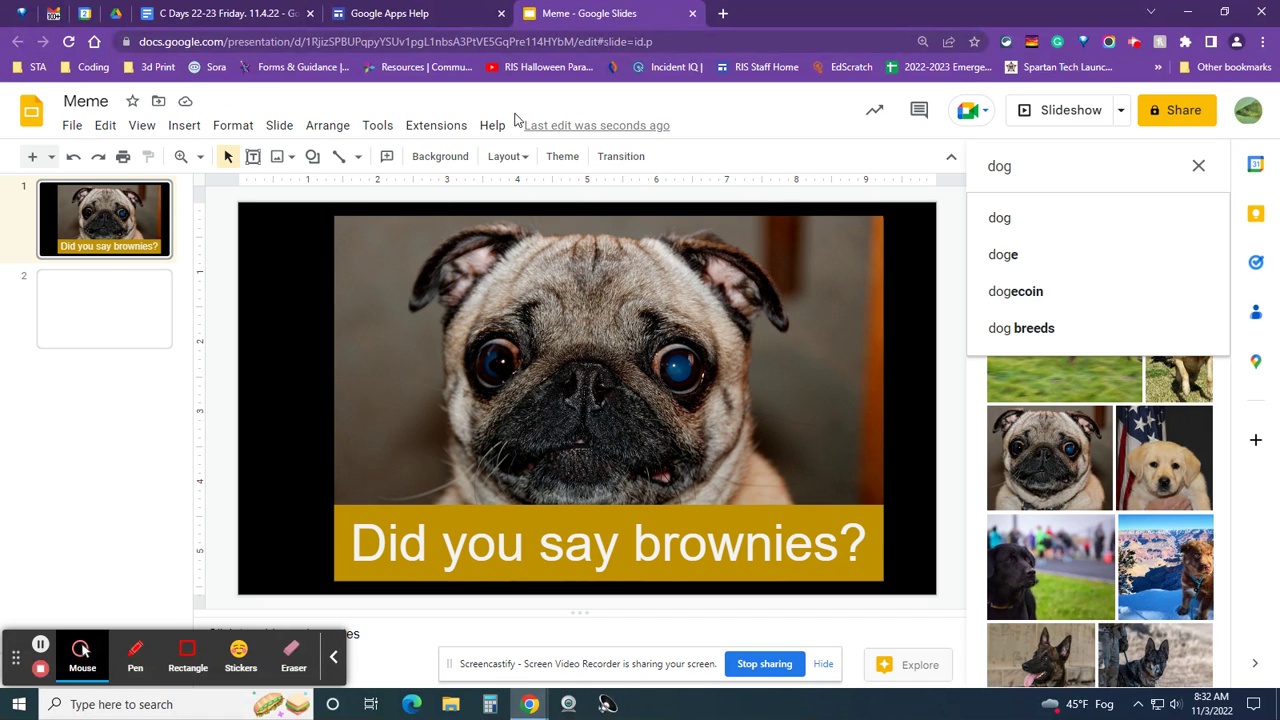
Step: Switch to the Google Apps Help page and browse its list of how-to videos around Background Color
left_click(410, 14)
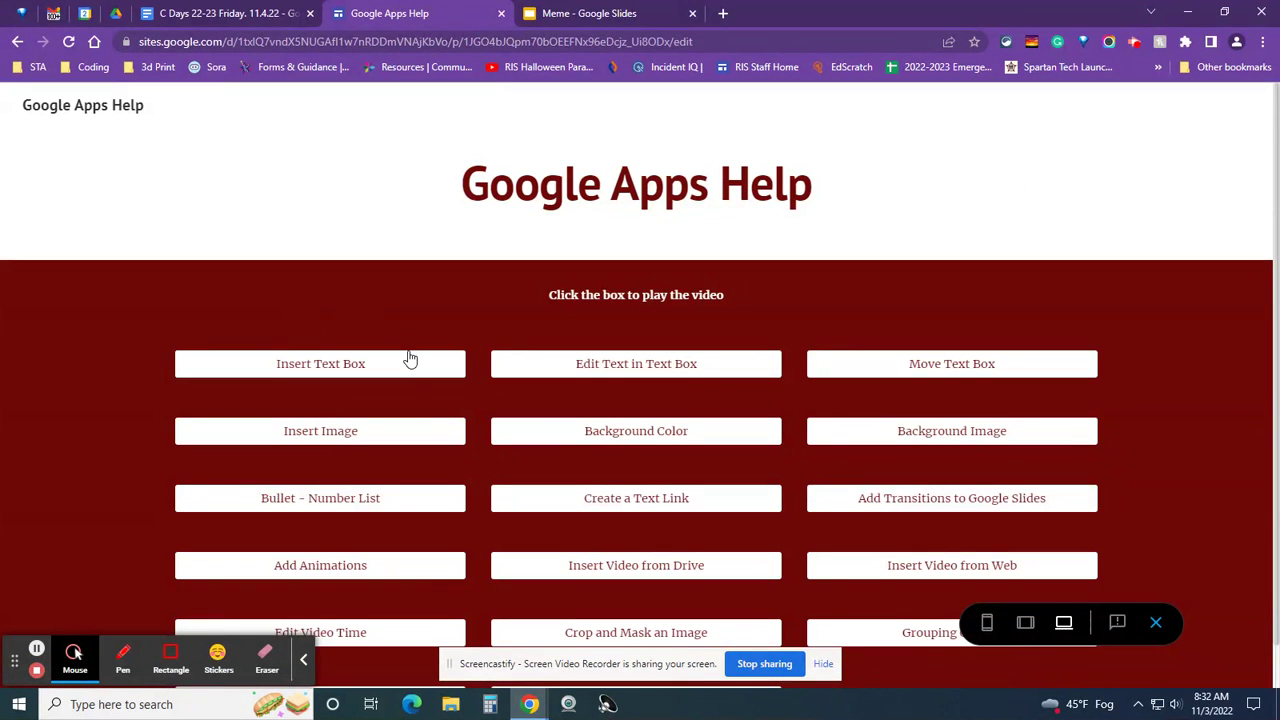
scroll(412, 359, "down", 1)
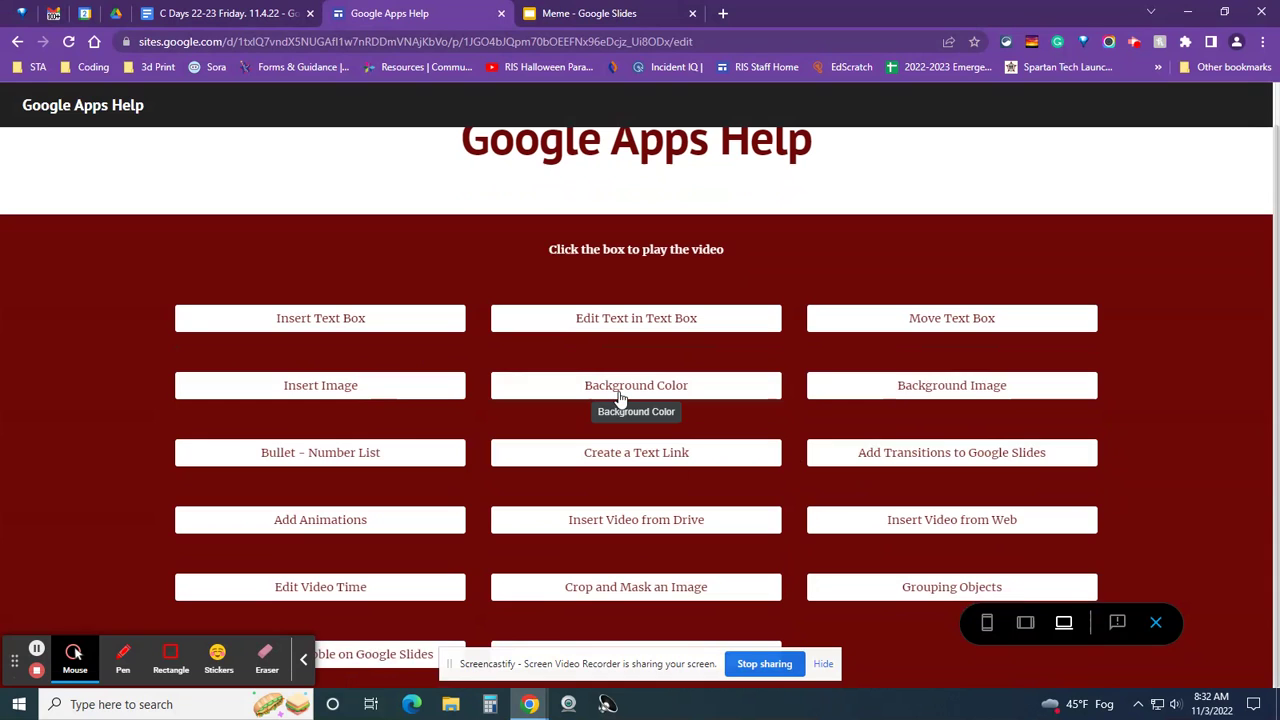